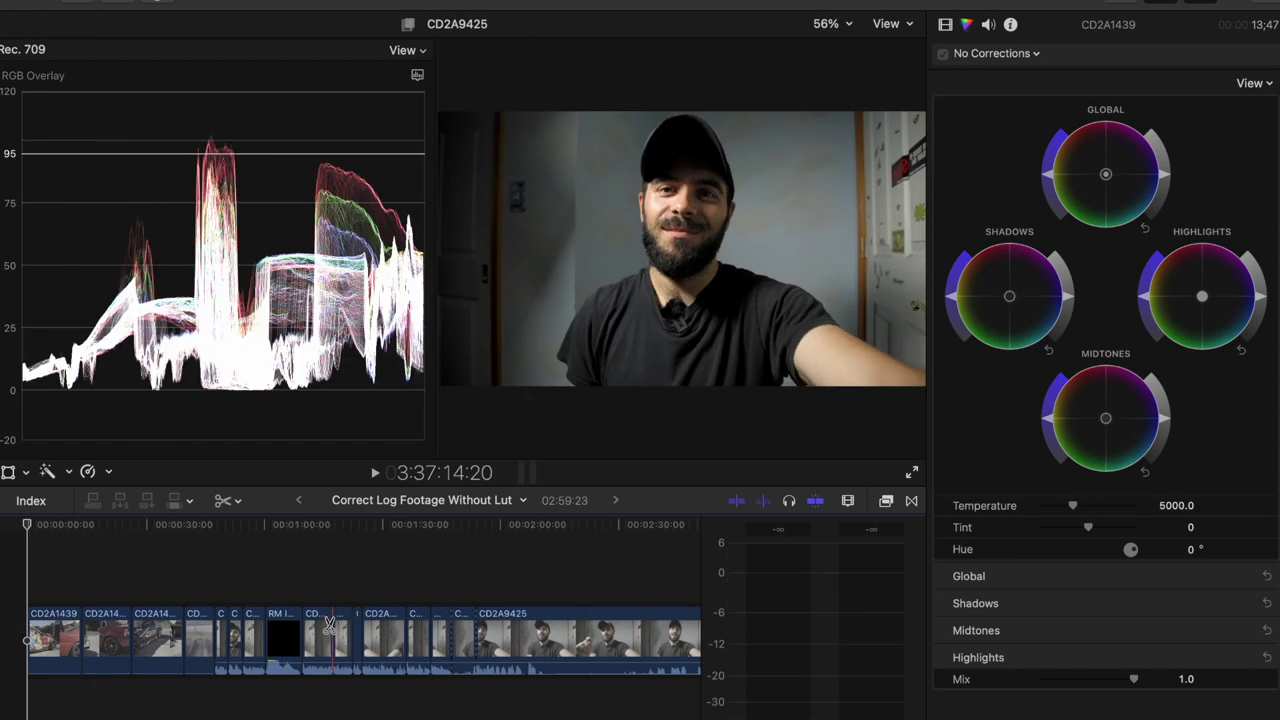
# - Select clip CD2A1439 and toggle the video scopes off and back on in the viewer
pyautogui.press('a')
pyautogui.click(45, 640)
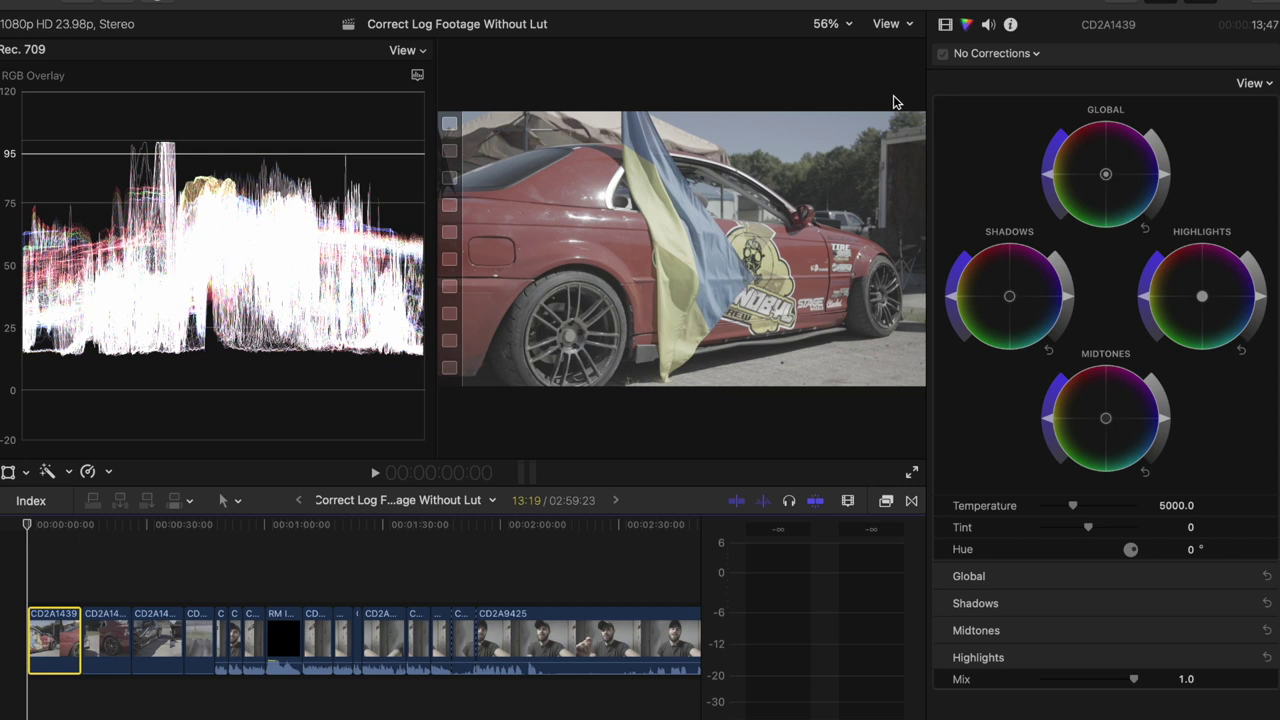
pyautogui.click(903, 23)
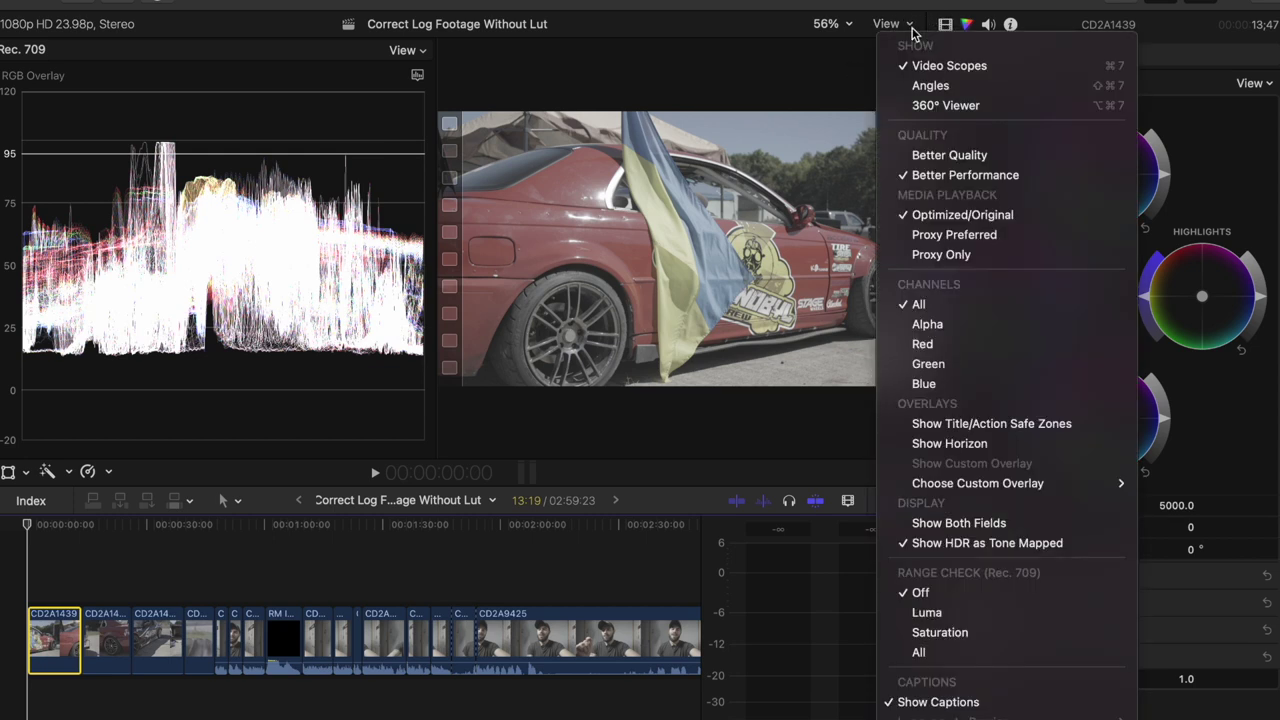
pyautogui.click(949, 66)
pyautogui.click(895, 23)
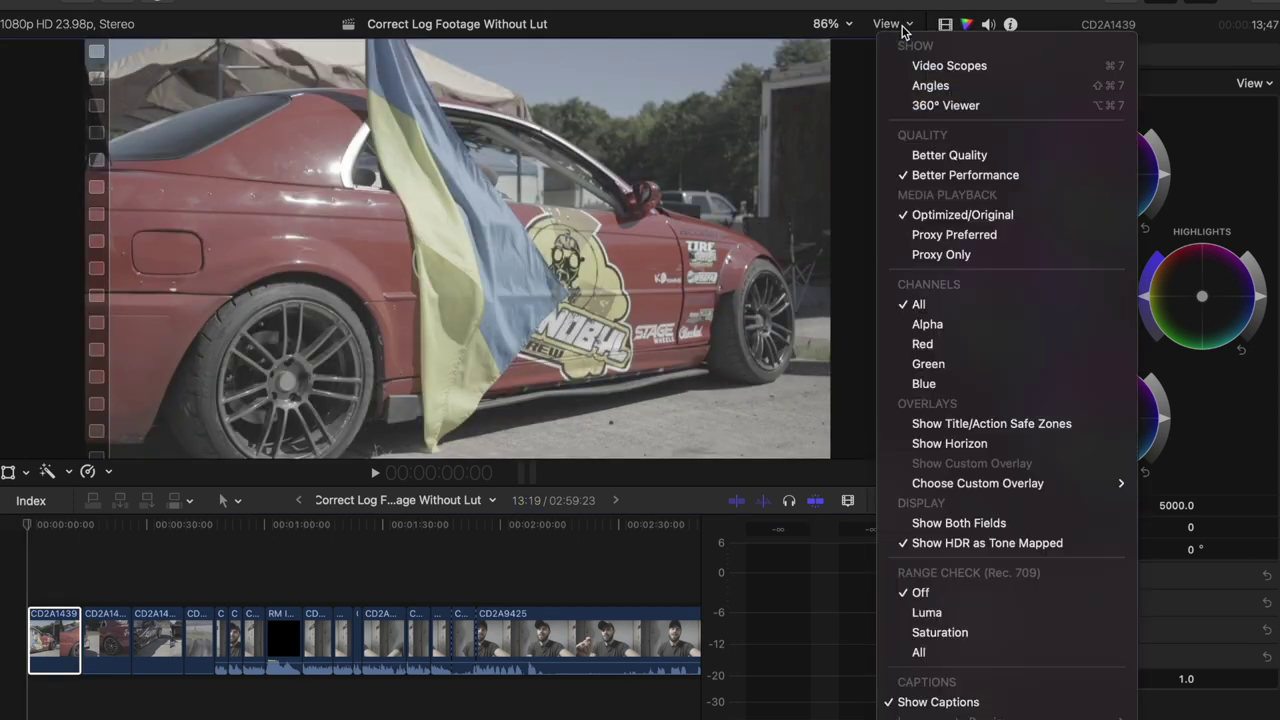
pyautogui.click(944, 70)
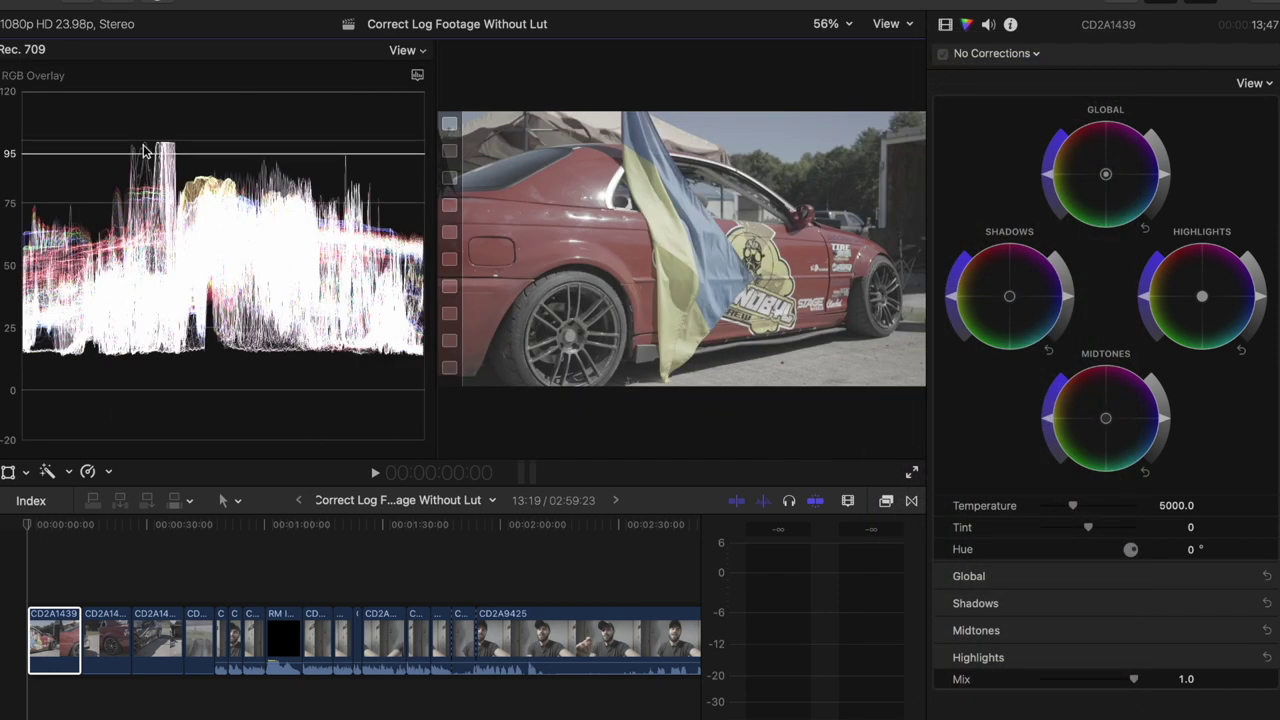
# - Keep the waveform scope set to RGB Overlay
pyautogui.click(421, 52)
pyautogui.click(417, 75)
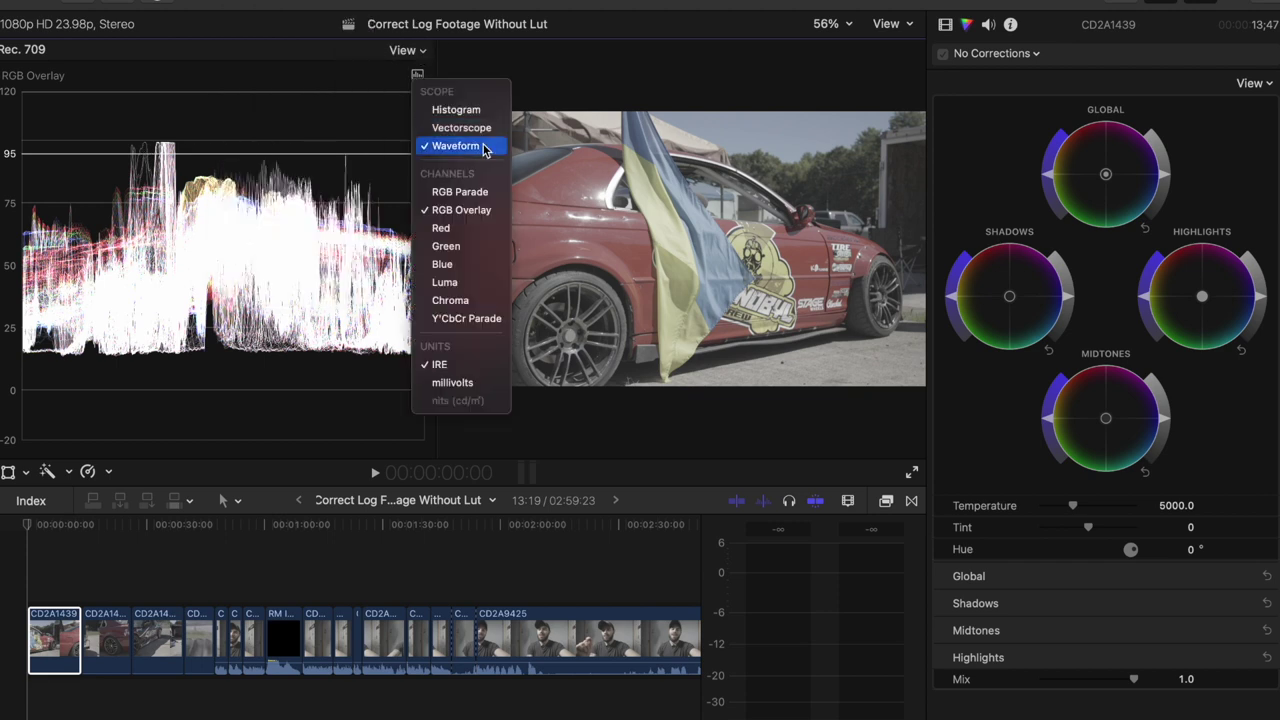
pyautogui.click(479, 217)
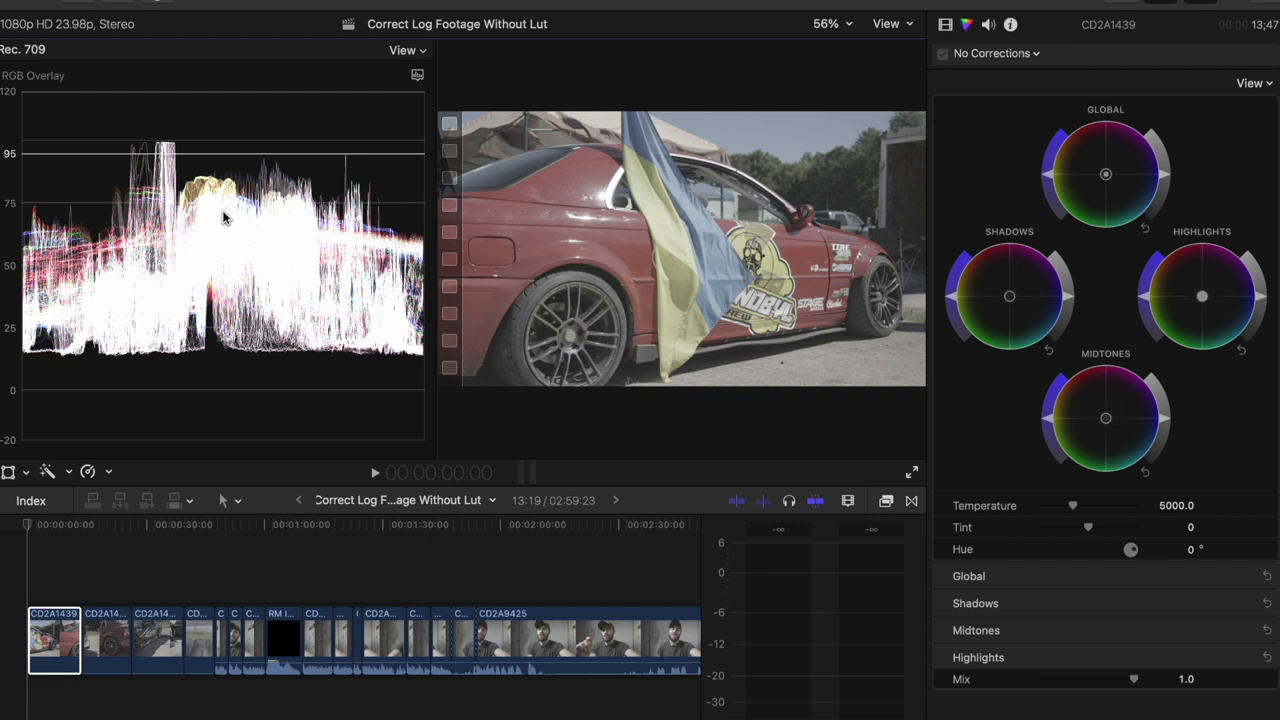
# - Play the first car clip and stop on a representative frame
pyautogui.click(62, 645)
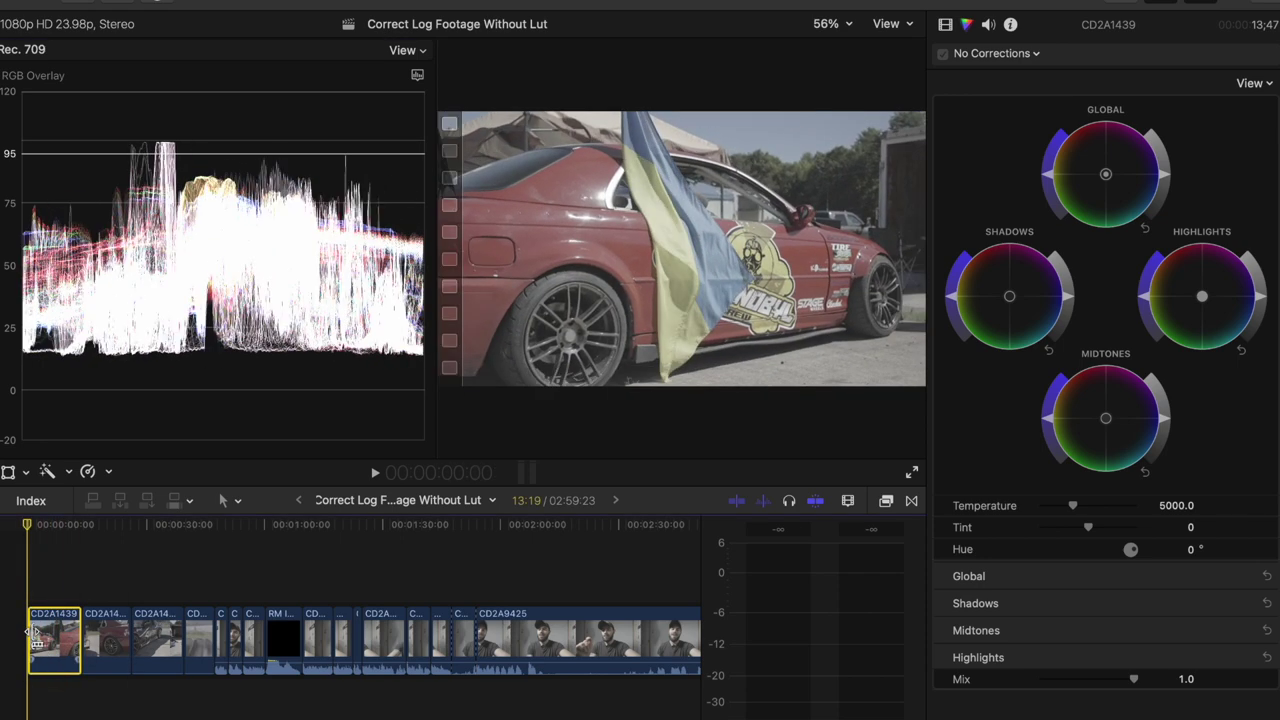
pyautogui.press('space')
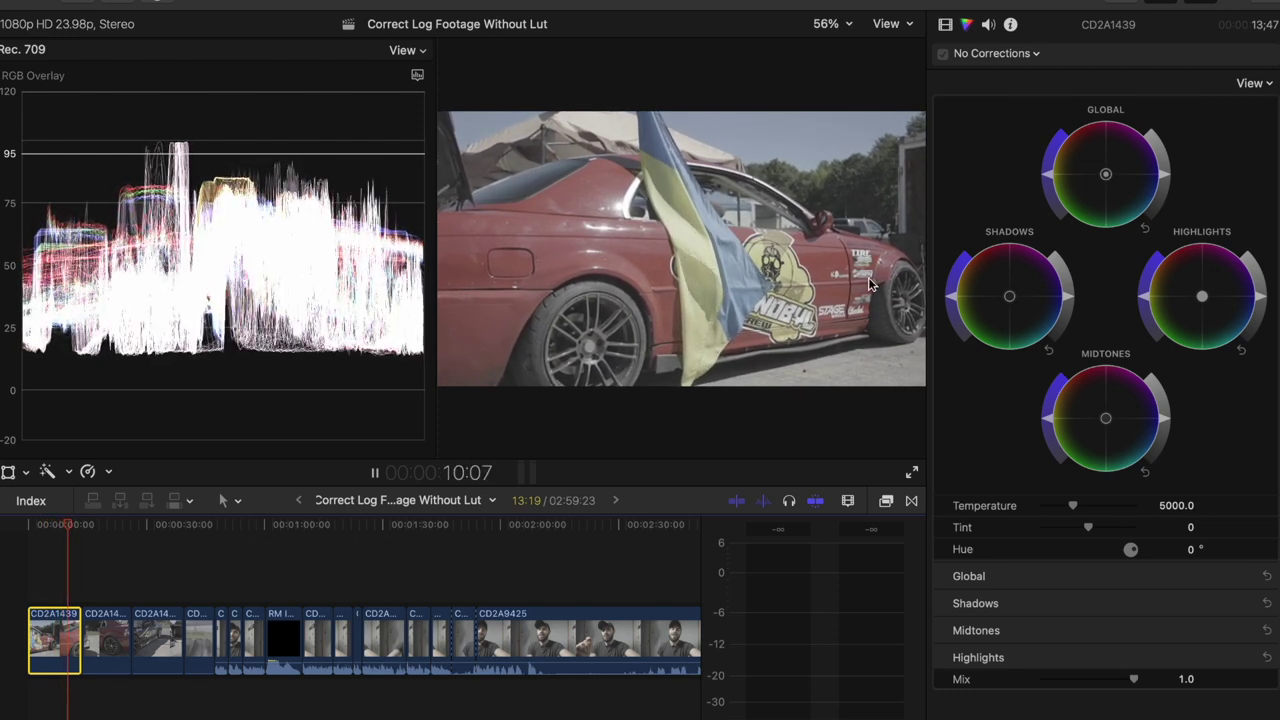
pyautogui.press('space')
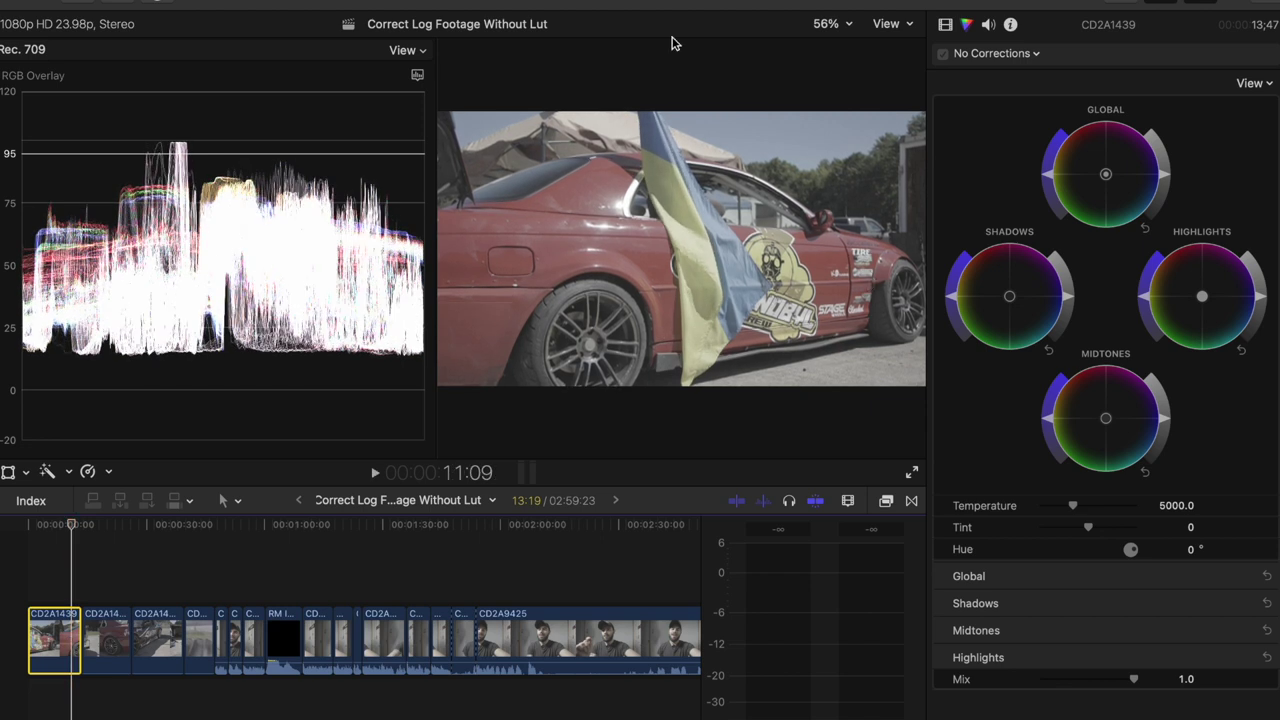
# - Apply Balance Color with the White Balance method, sampling a white area in the frame
pyautogui.click(68, 472)
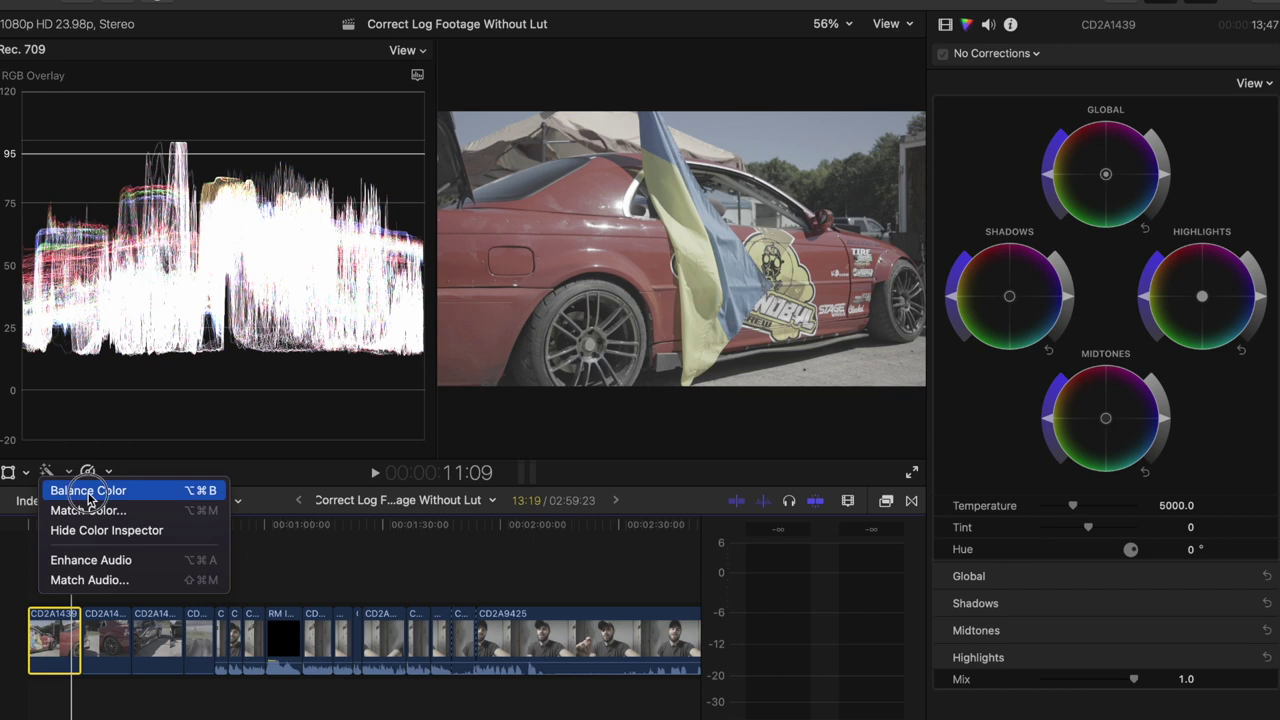
pyautogui.click(88, 494)
pyautogui.click(945, 24)
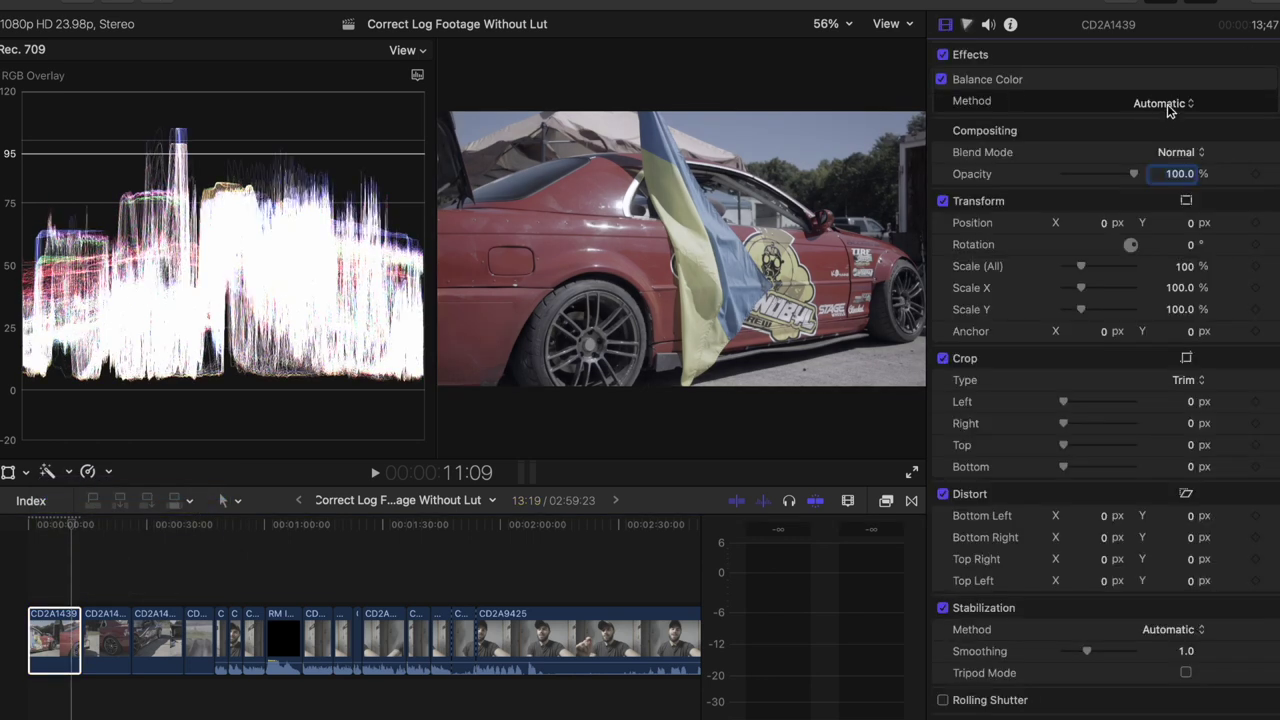
pyautogui.click(1148, 105)
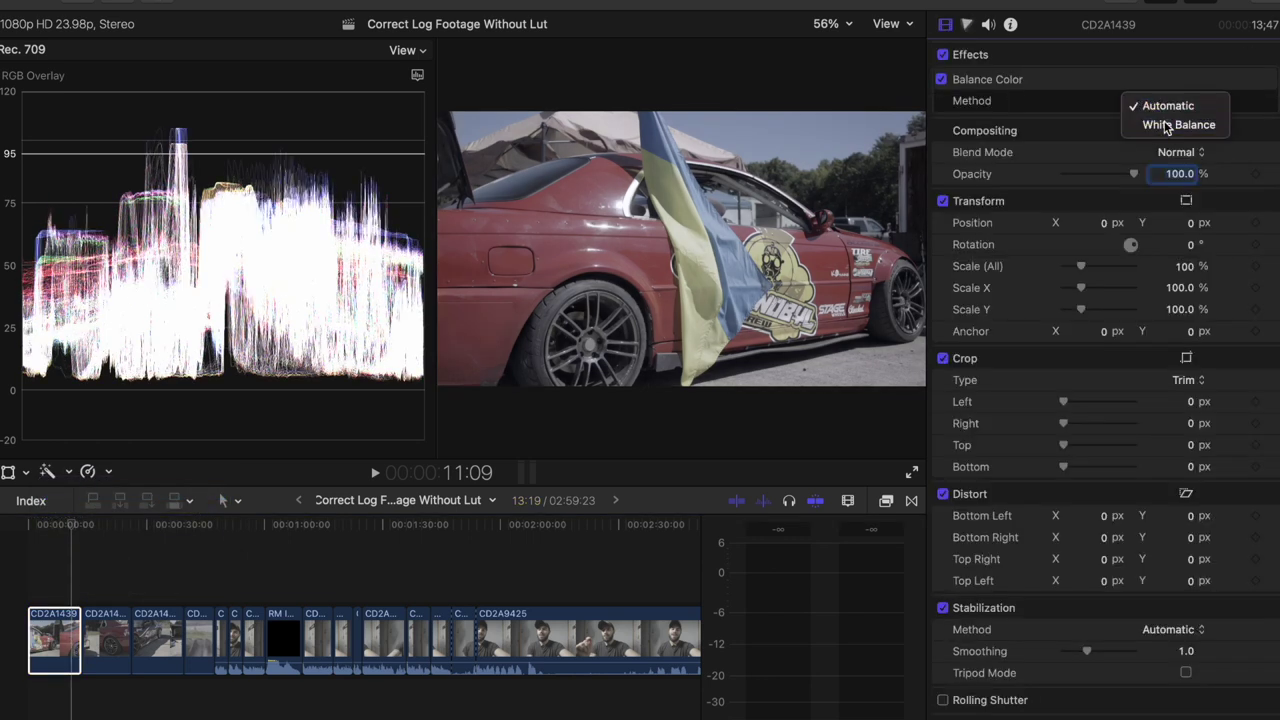
pyautogui.click(1166, 124)
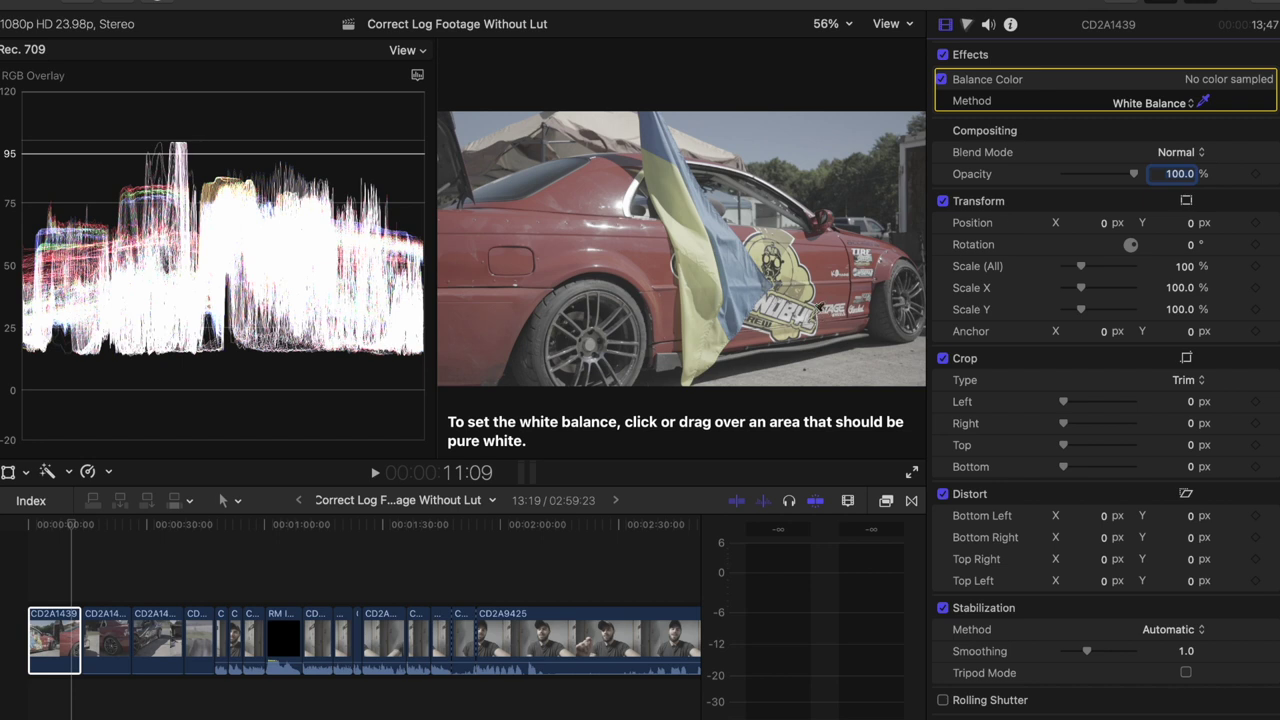
pyautogui.click(818, 308)
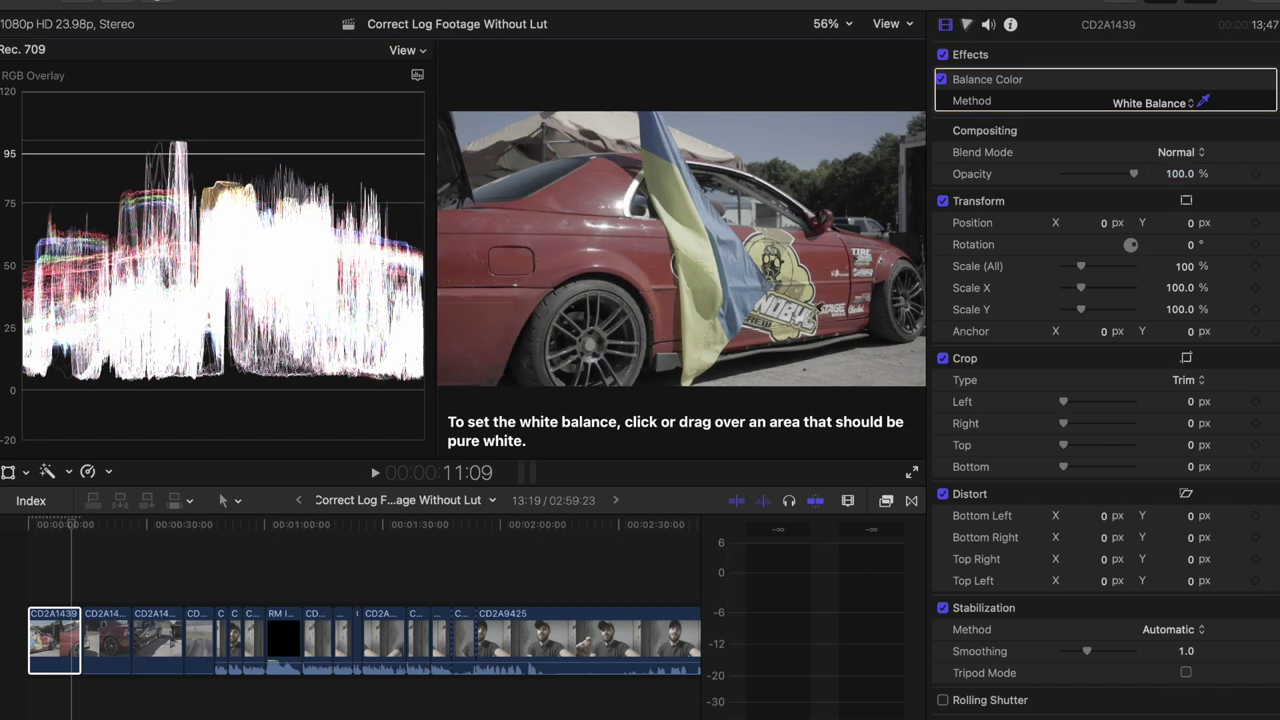
pyautogui.click(1203, 102)
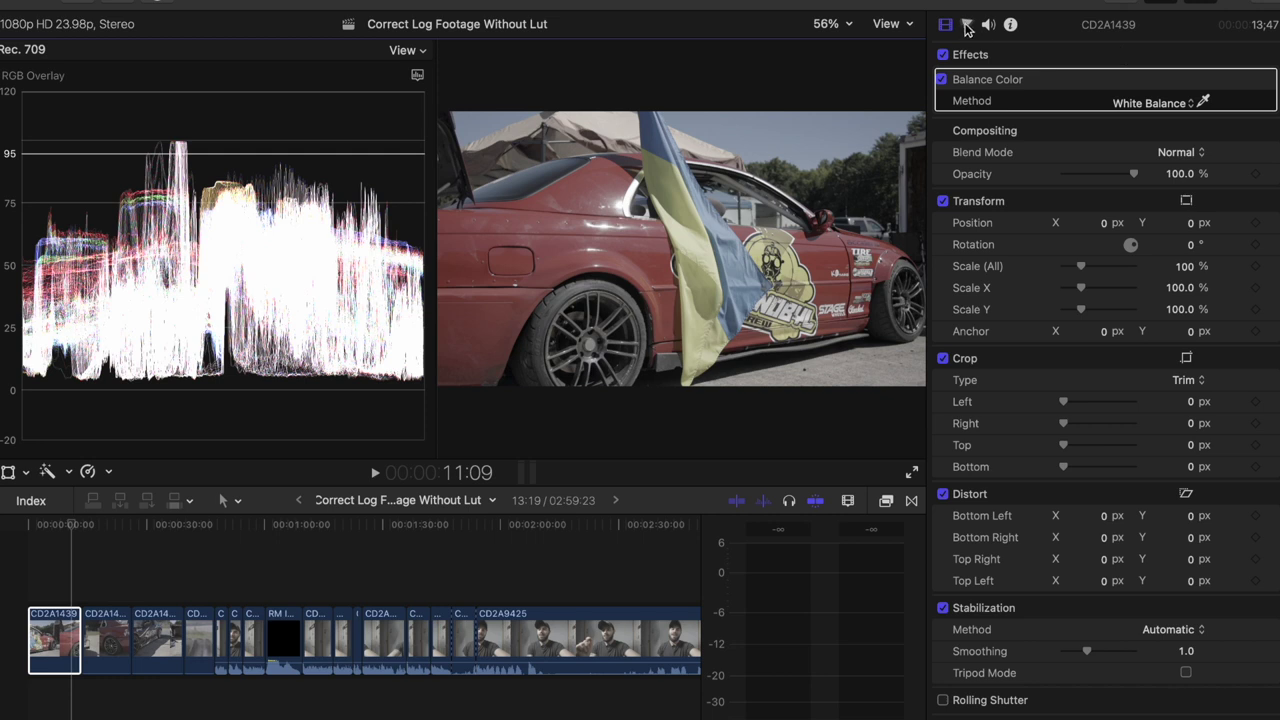
# - Add Color Wheels to CD2A1439, raise Global brightness and adjust Shadows brightness
pyautogui.click(966, 26)
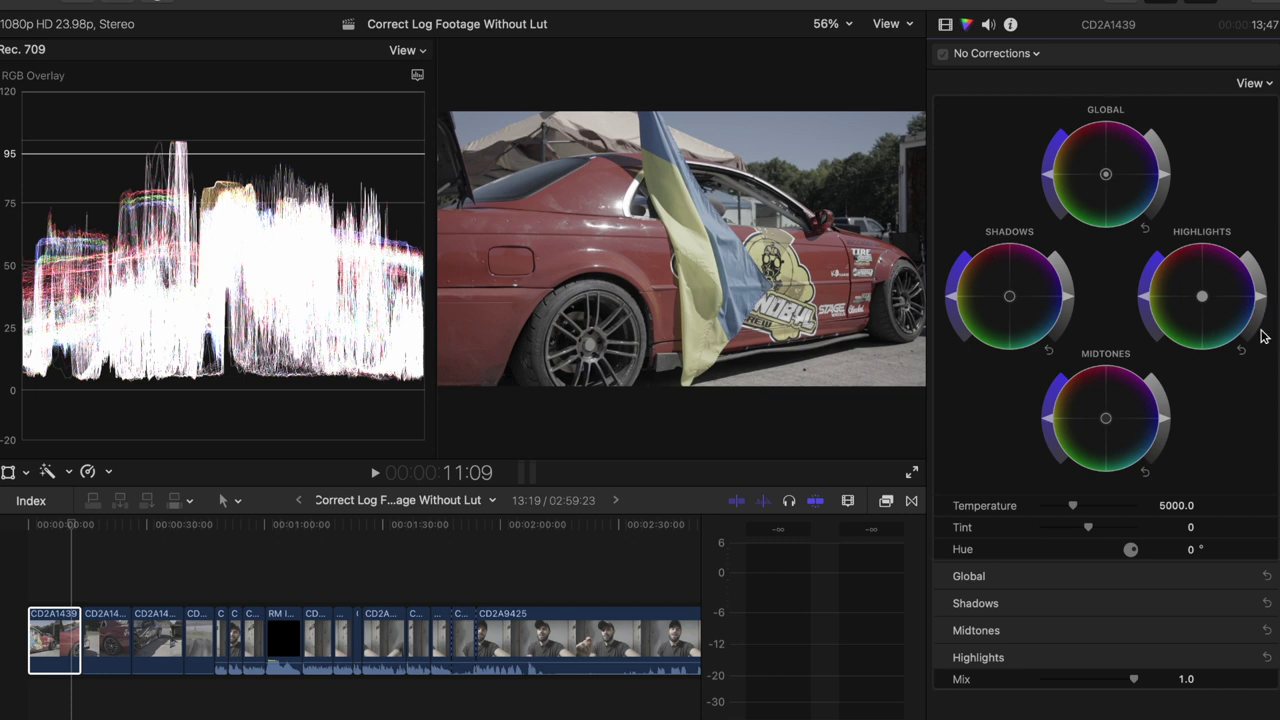
pyautogui.click(1040, 245)
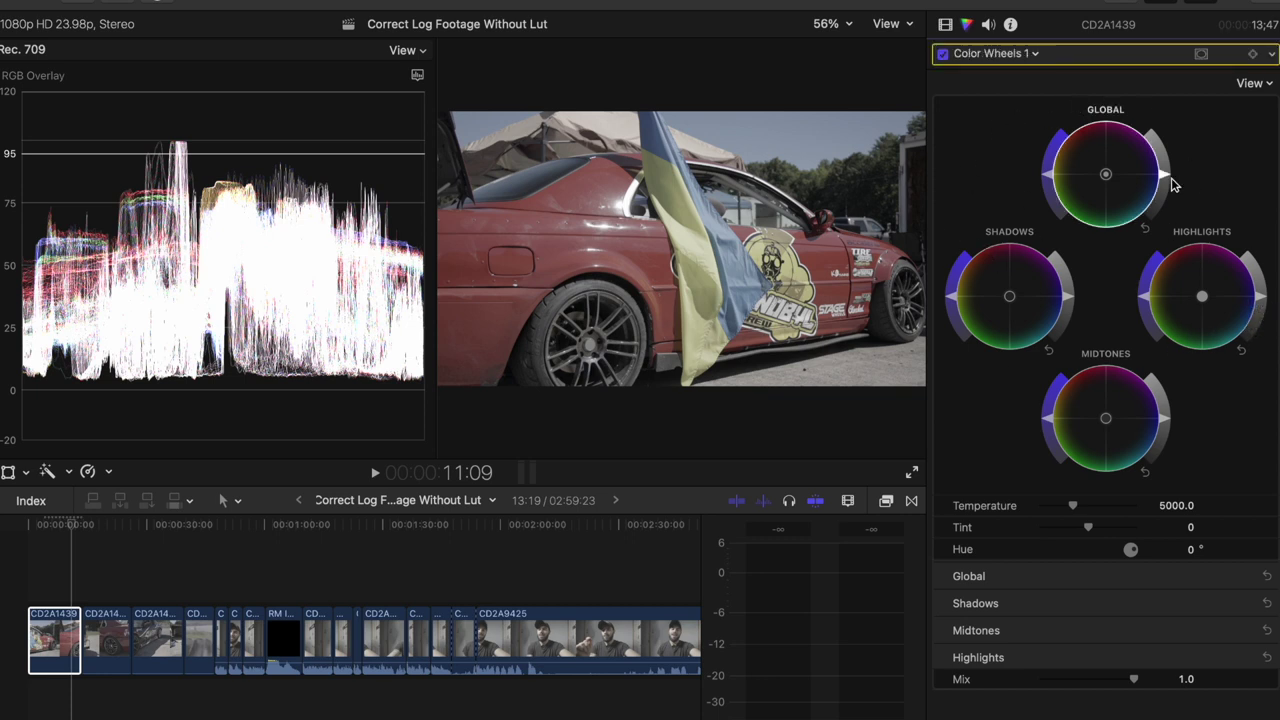
pyautogui.moveTo(1172, 184)
pyautogui.mouseDown()
pyautogui.moveTo(1157, 134)
pyautogui.moveTo(1160, 165)
pyautogui.moveTo(1178, 86)
pyautogui.moveTo(1174, 206)
pyautogui.moveTo(1162, 180)
pyautogui.mouseUp()
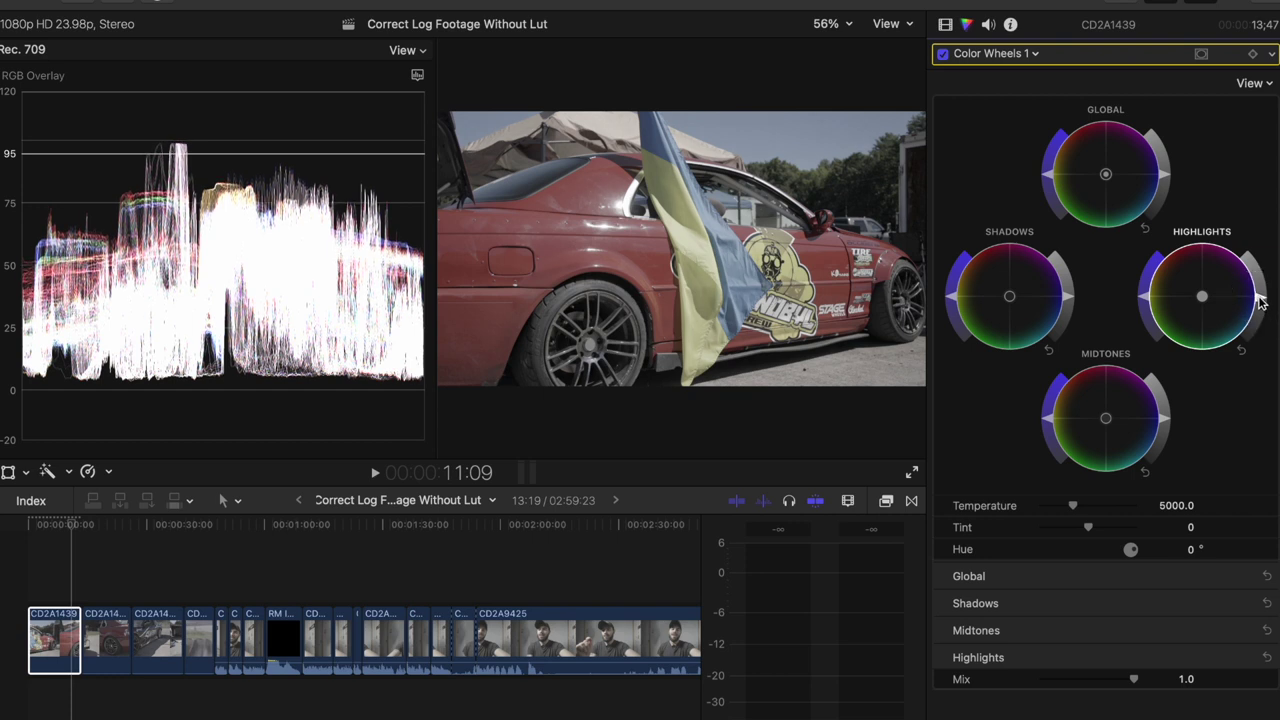
pyautogui.moveTo(1071, 303); pyautogui.dragTo(1071, 306)
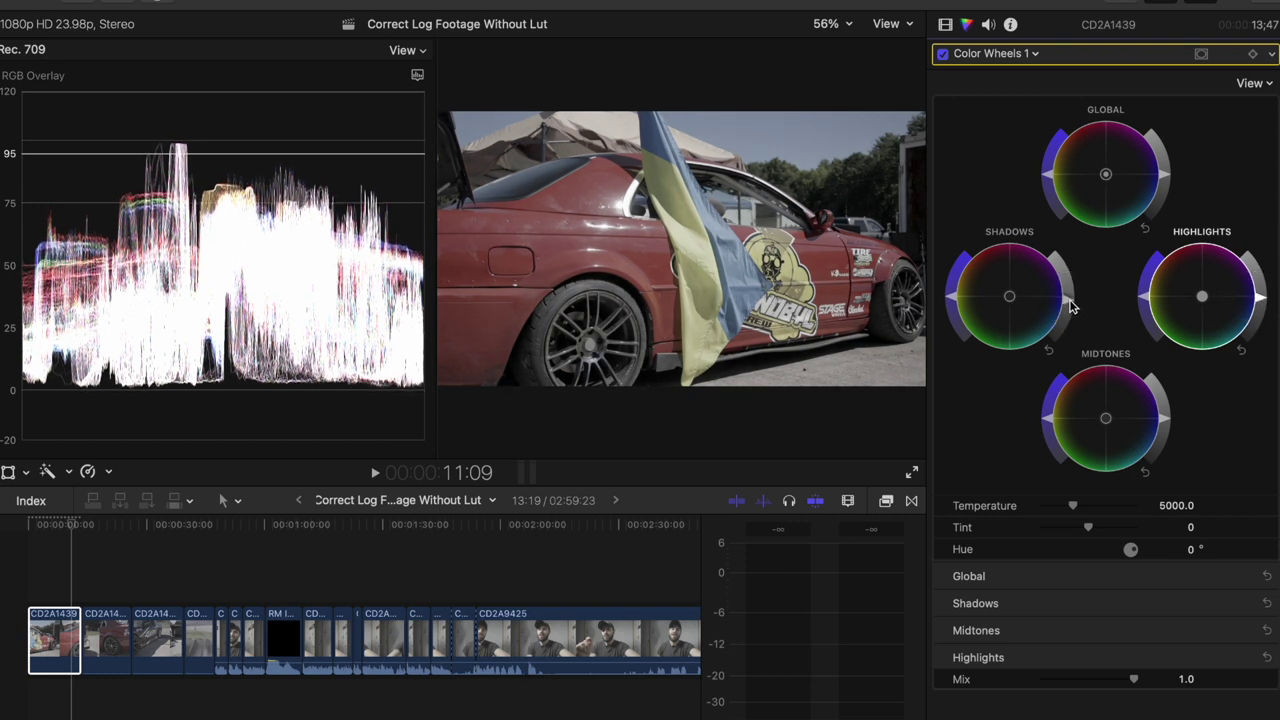
# - Compare the grade with the correction toggled off and on, then darken the Midtones
pyautogui.click(697, 334)
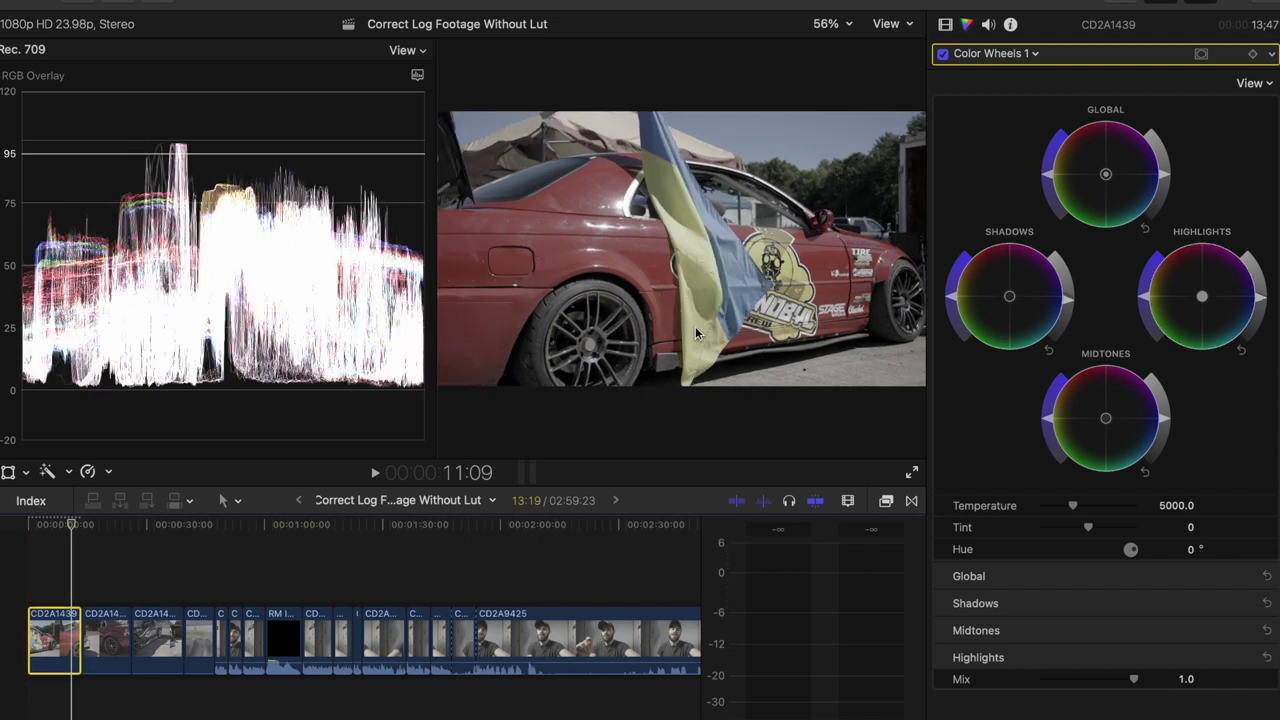
pyautogui.click(943, 54)
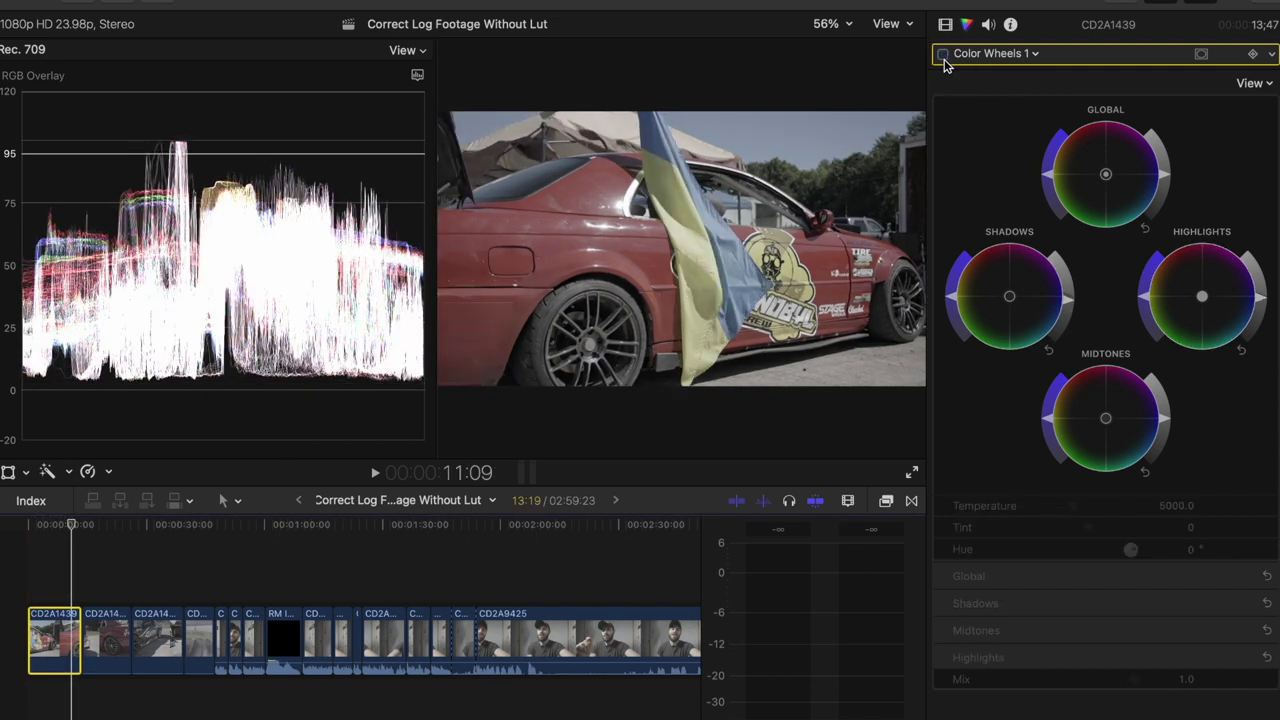
pyautogui.click(943, 54)
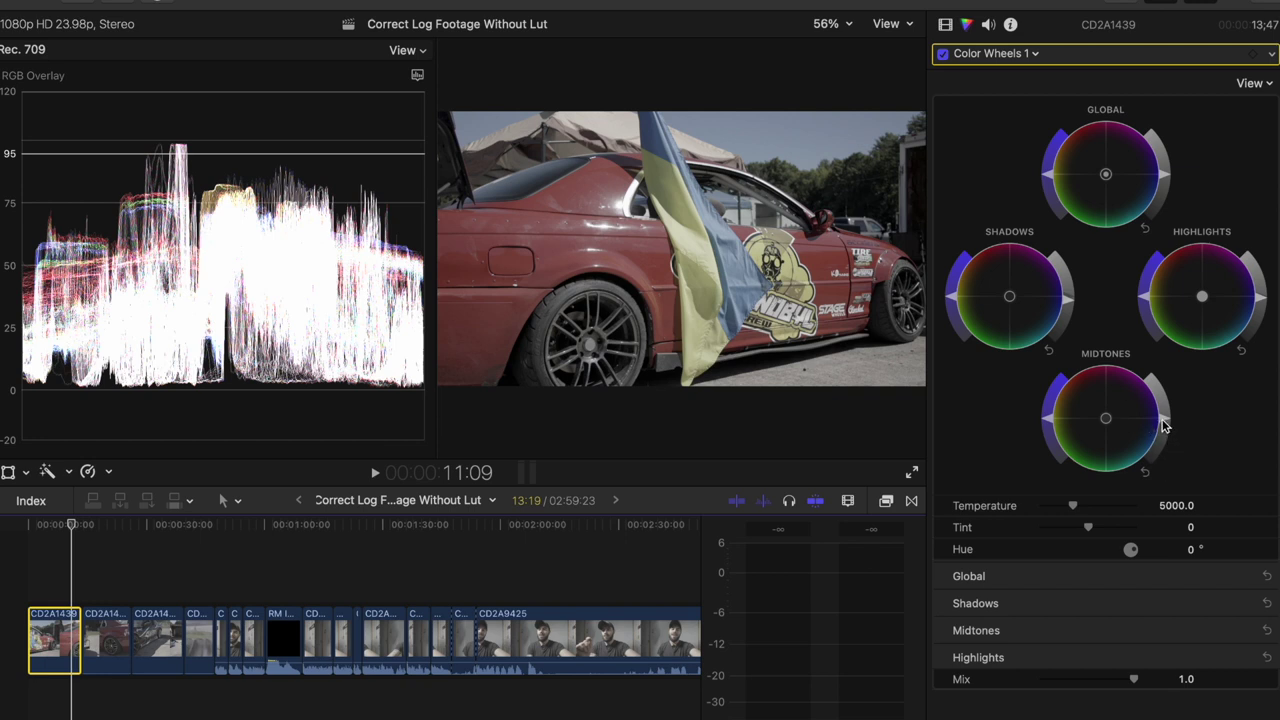
pyautogui.moveTo(1163, 427)
pyautogui.mouseDown()
pyautogui.moveTo(1172, 458)
pyautogui.moveTo(1173, 380)
pyautogui.moveTo(1175, 449)
pyautogui.mouseUp()
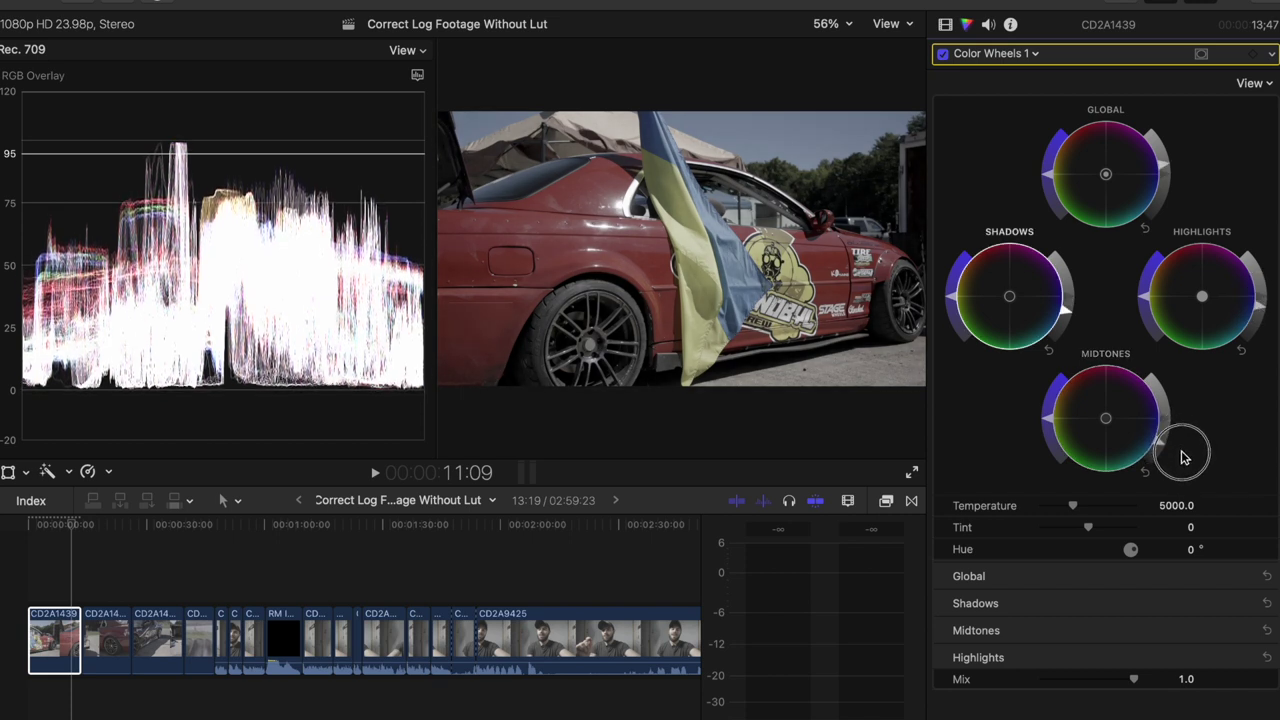
# - Rebalance saturation across global, highlights, midtones and shadows, tinting midtones slightly toward blue
pyautogui.click(1183, 454)
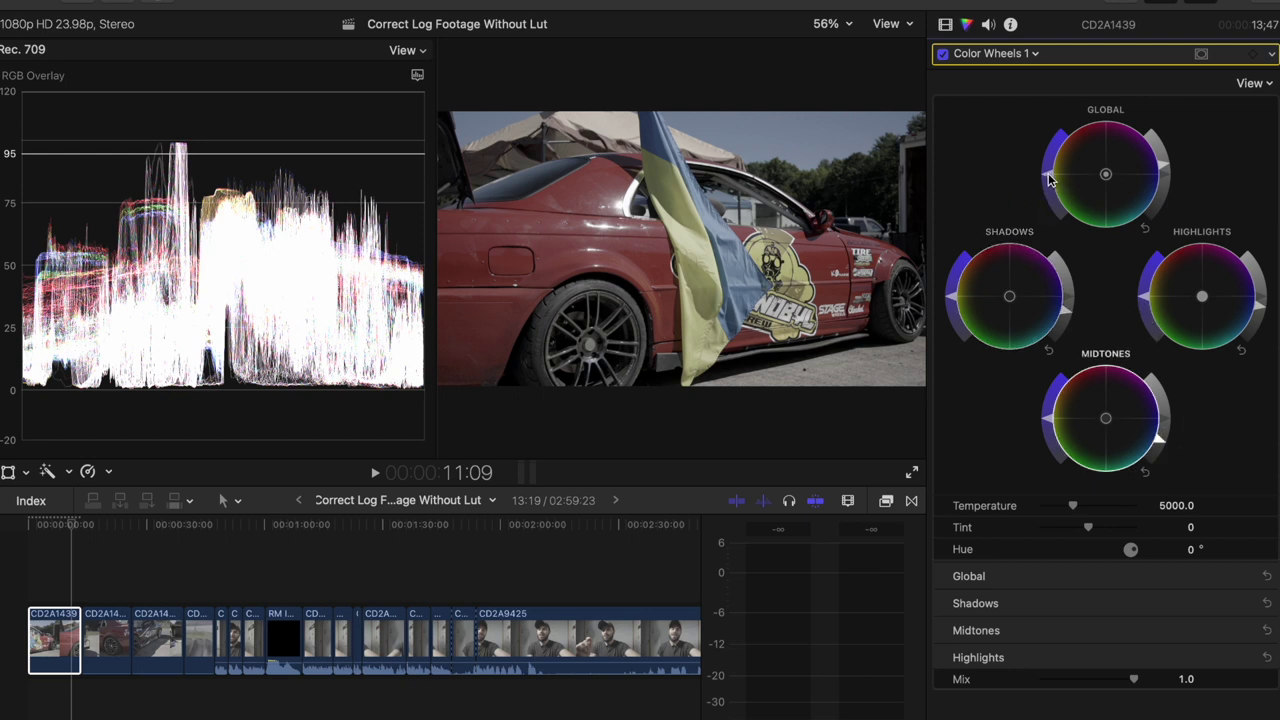
pyautogui.moveTo(1050, 178); pyautogui.dragTo(1054, 150)
pyautogui.moveTo(1158, 268)
pyautogui.mouseDown()
pyautogui.moveTo(1150, 285)
pyautogui.moveTo(1148, 262)
pyautogui.moveTo(1140, 271)
pyautogui.mouseUp()
pyautogui.click(1198, 201)
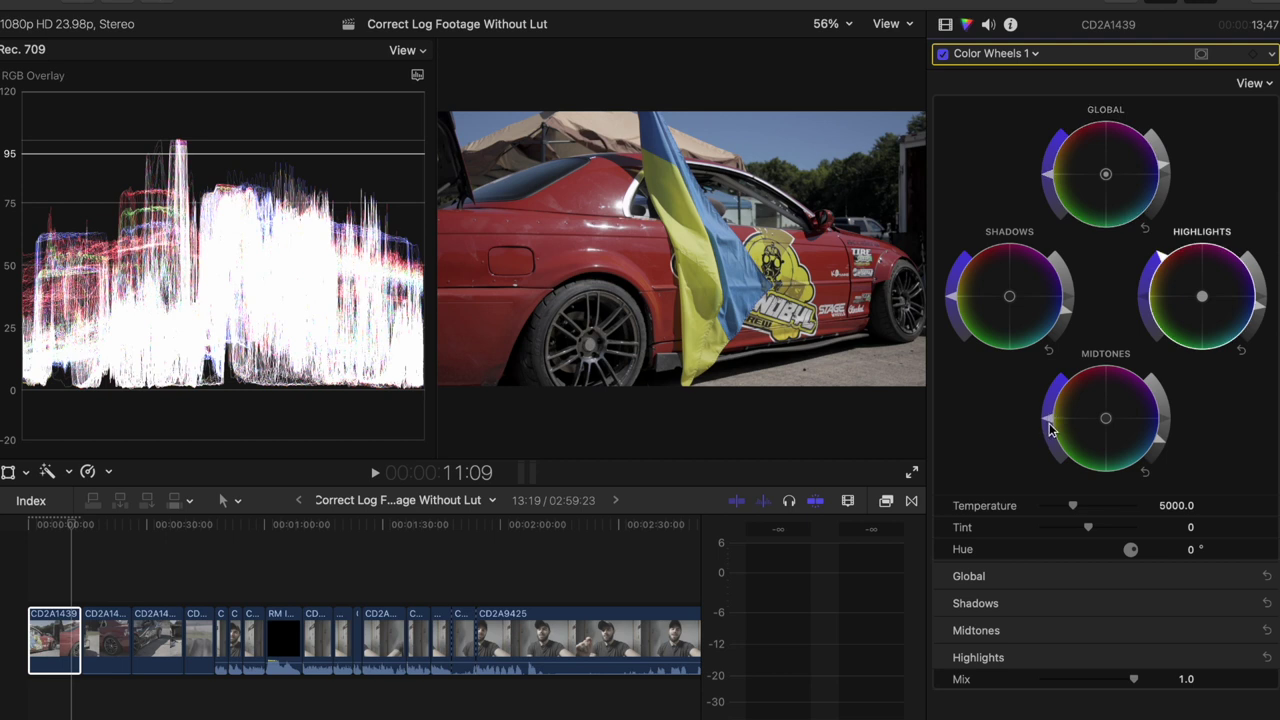
pyautogui.moveTo(1050, 425)
pyautogui.mouseDown()
pyautogui.moveTo(1060, 393)
pyautogui.moveTo(1058, 435)
pyautogui.moveTo(1058, 407)
pyautogui.mouseUp()
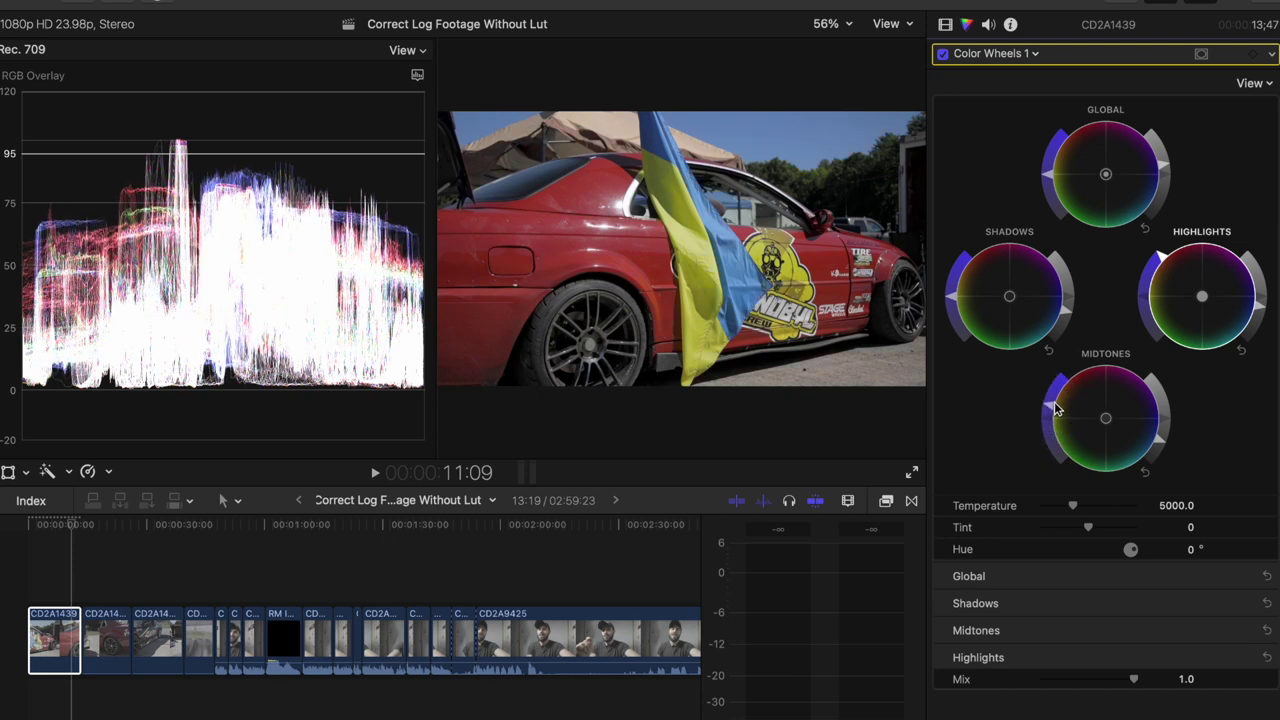
pyautogui.moveTo(1056, 407); pyautogui.dragTo(1064, 400)
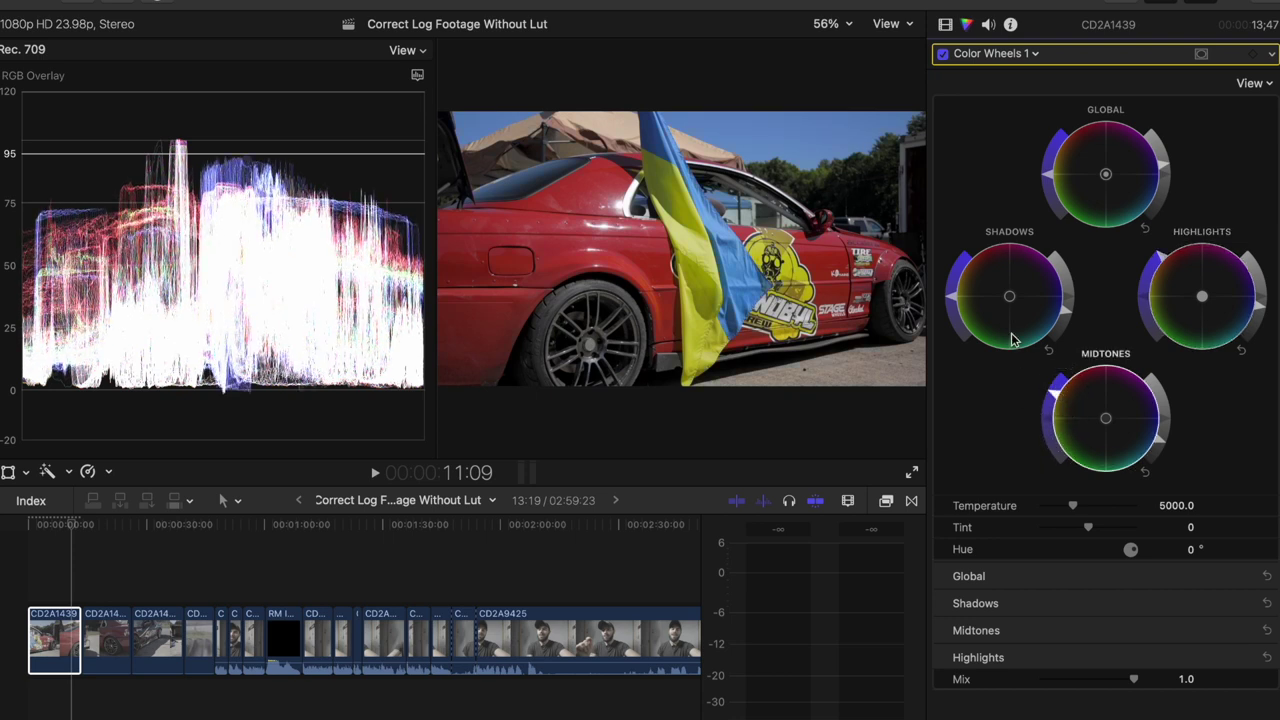
pyautogui.moveTo(953, 297); pyautogui.dragTo(957, 287)
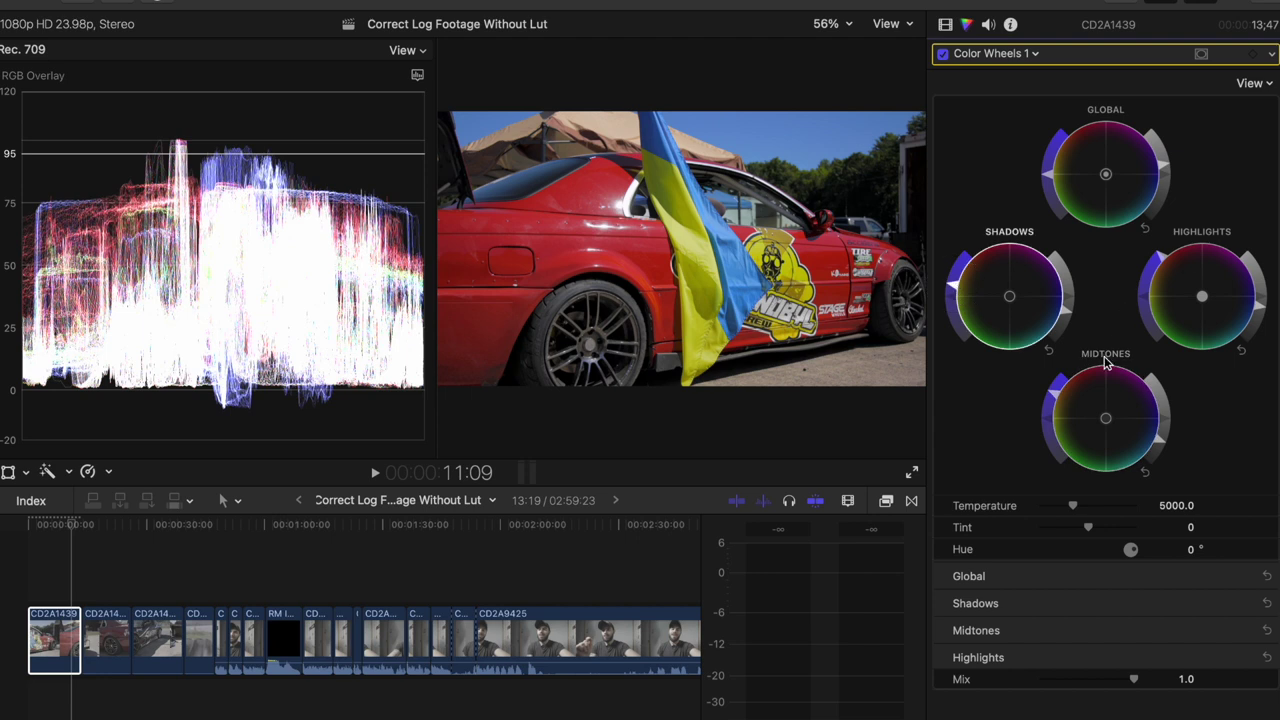
pyautogui.moveTo(1161, 262); pyautogui.dragTo(1160, 268)
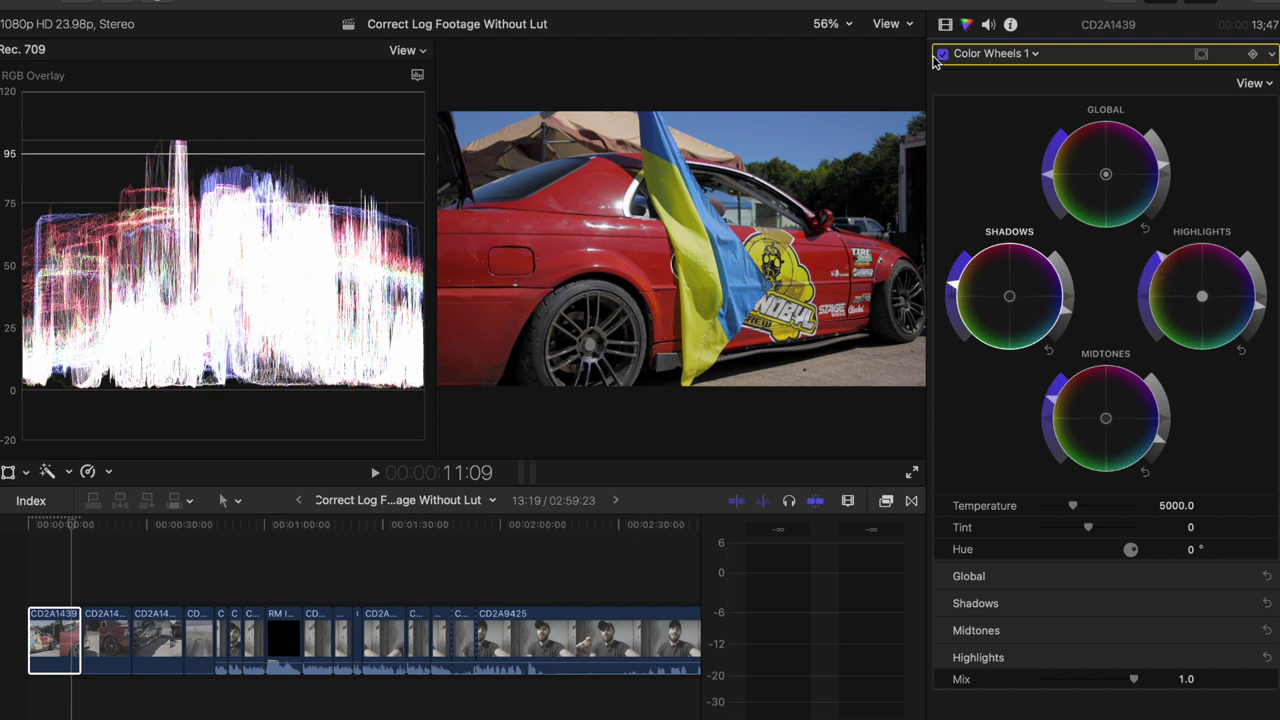
# - Compare the correction off and on, warm the highlights toward red, then select clip CD2A1438
pyautogui.click(942, 54)
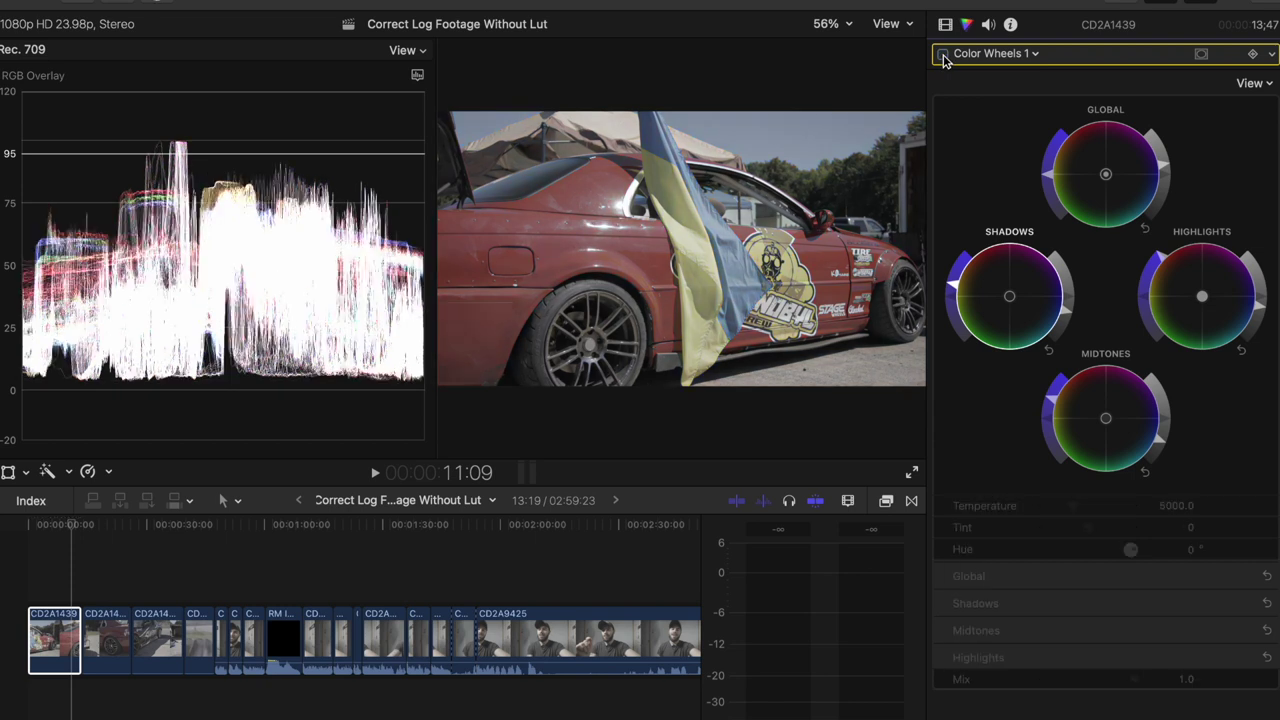
pyautogui.click(942, 54)
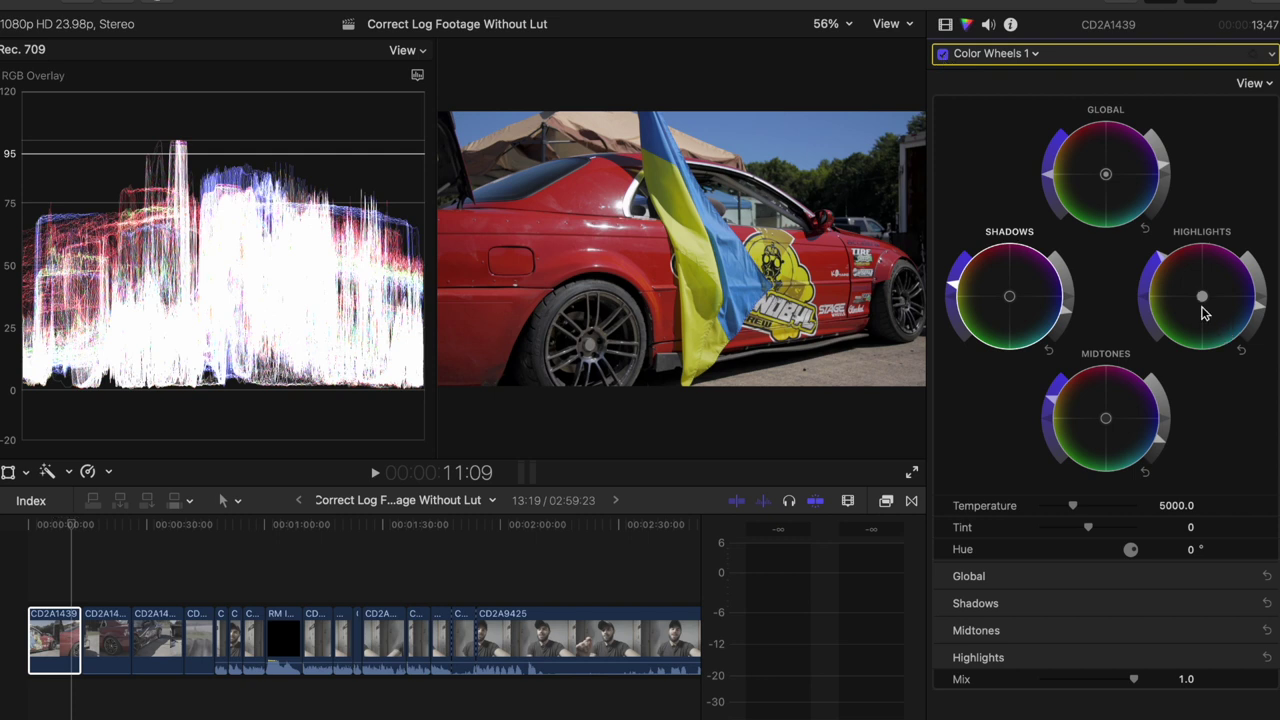
pyautogui.moveTo(1204, 298)
pyautogui.mouseDown()
pyautogui.moveTo(1217, 280)
pyautogui.moveTo(1177, 286)
pyautogui.moveTo(1192, 266)
pyautogui.moveTo(1183, 306)
pyautogui.moveTo(1208, 294)
pyautogui.moveTo(1197, 268)
pyautogui.moveTo(1172, 268)
pyautogui.moveTo(1184, 290)
pyautogui.moveTo(1208, 292)
pyautogui.moveTo(1204, 310)
pyautogui.moveTo(1223, 303)
pyautogui.moveTo(1202, 296)
pyautogui.mouseUp()
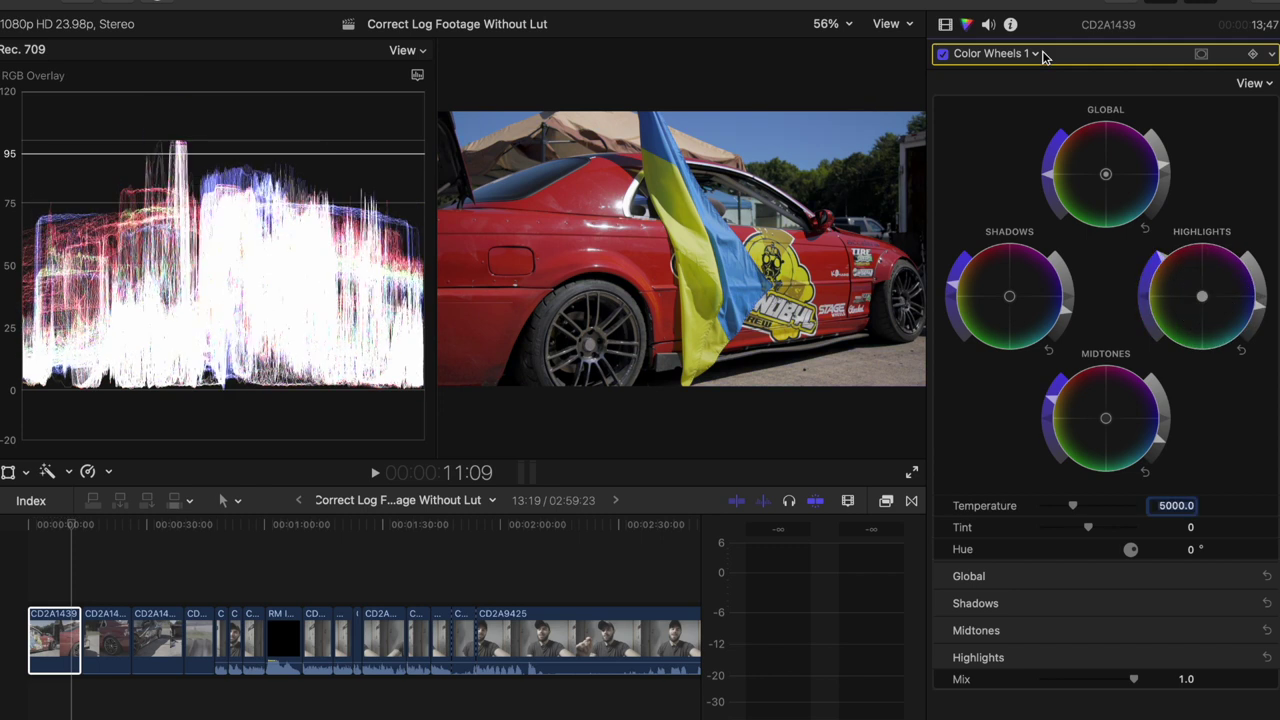
pyautogui.click(100, 635)
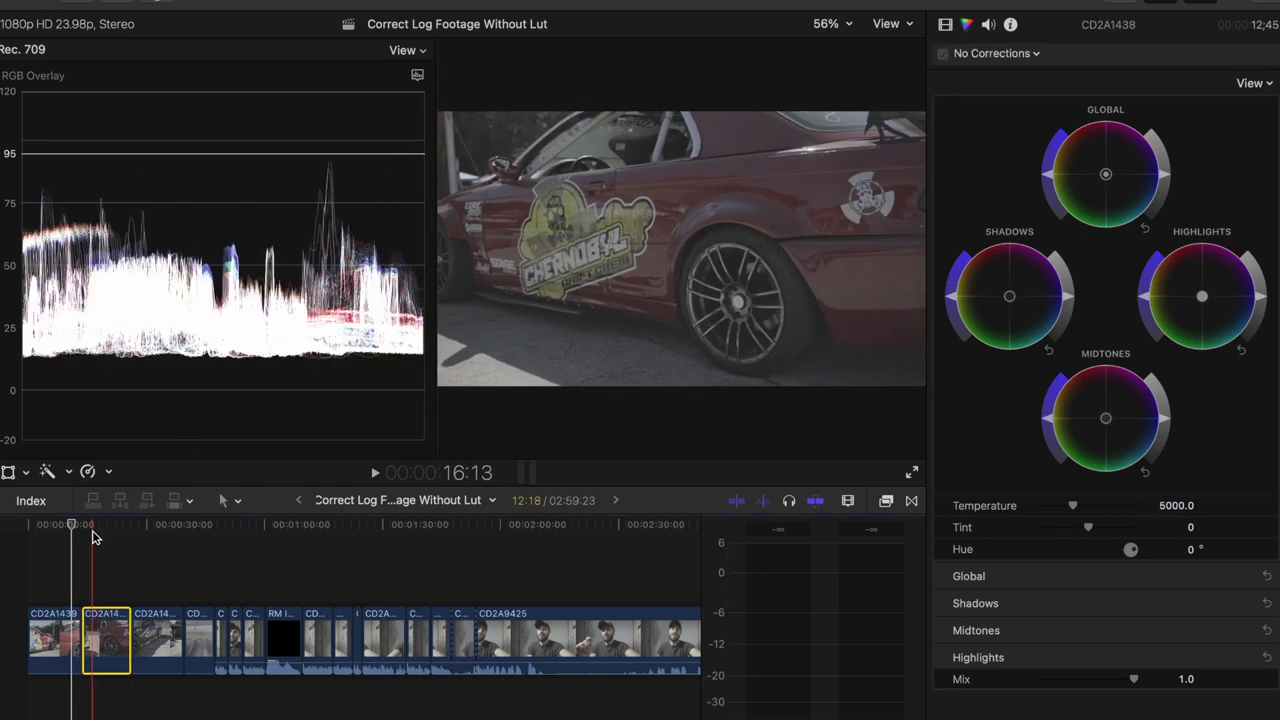
# - Apply White Balance Balance Color to CD2A1438 from a white car area, then brighten highlights in Color Wheels 1
pyautogui.click(91, 530)
pyautogui.click(68, 471)
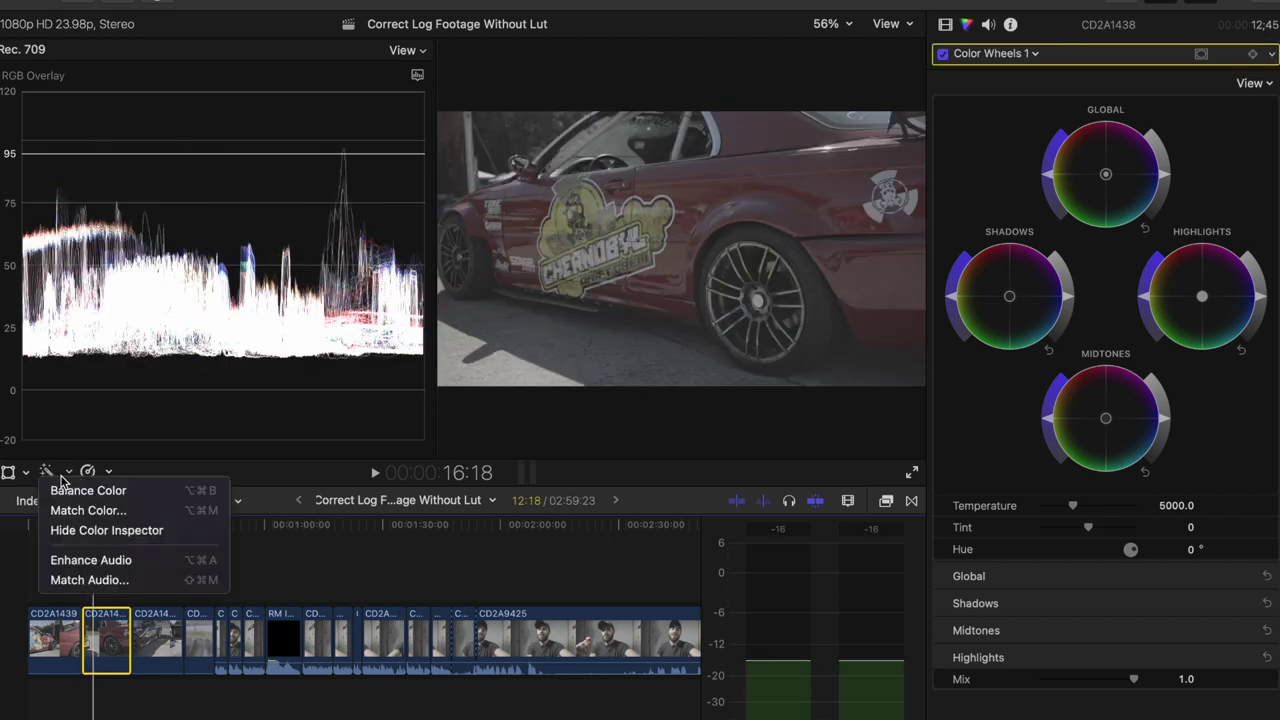
pyautogui.click(86, 490)
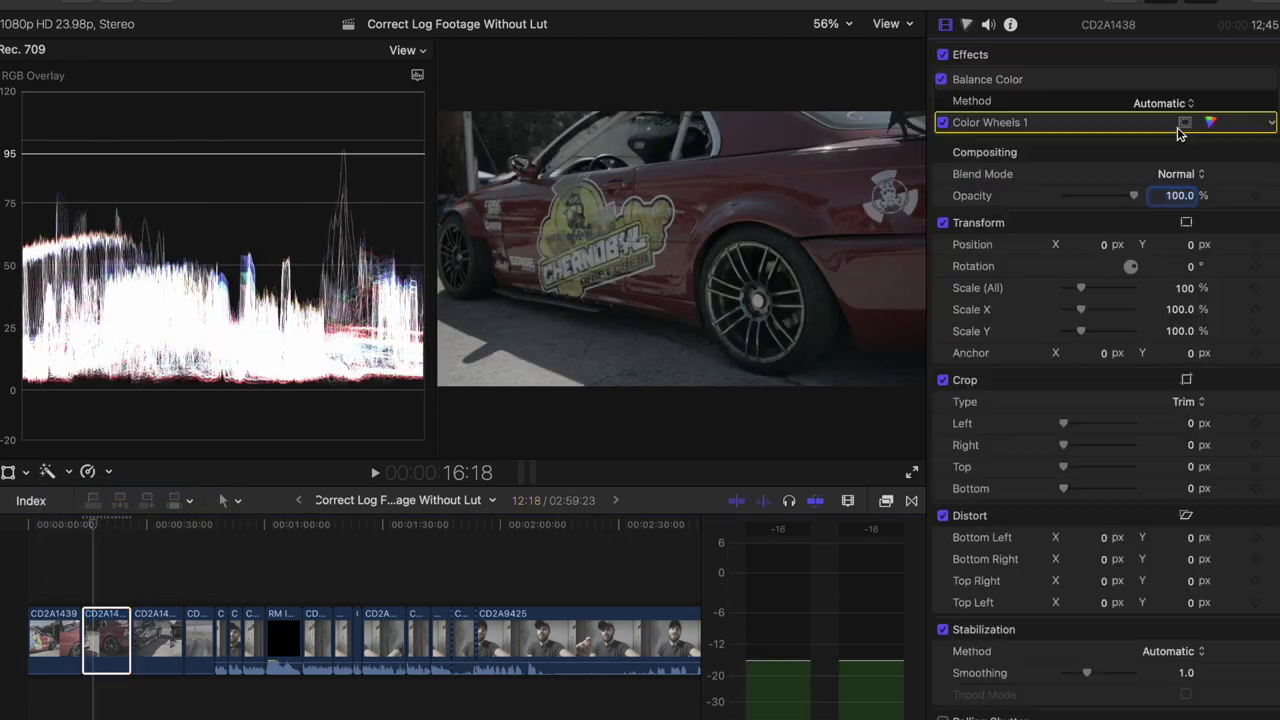
pyautogui.click(1168, 102)
pyautogui.click(1167, 125)
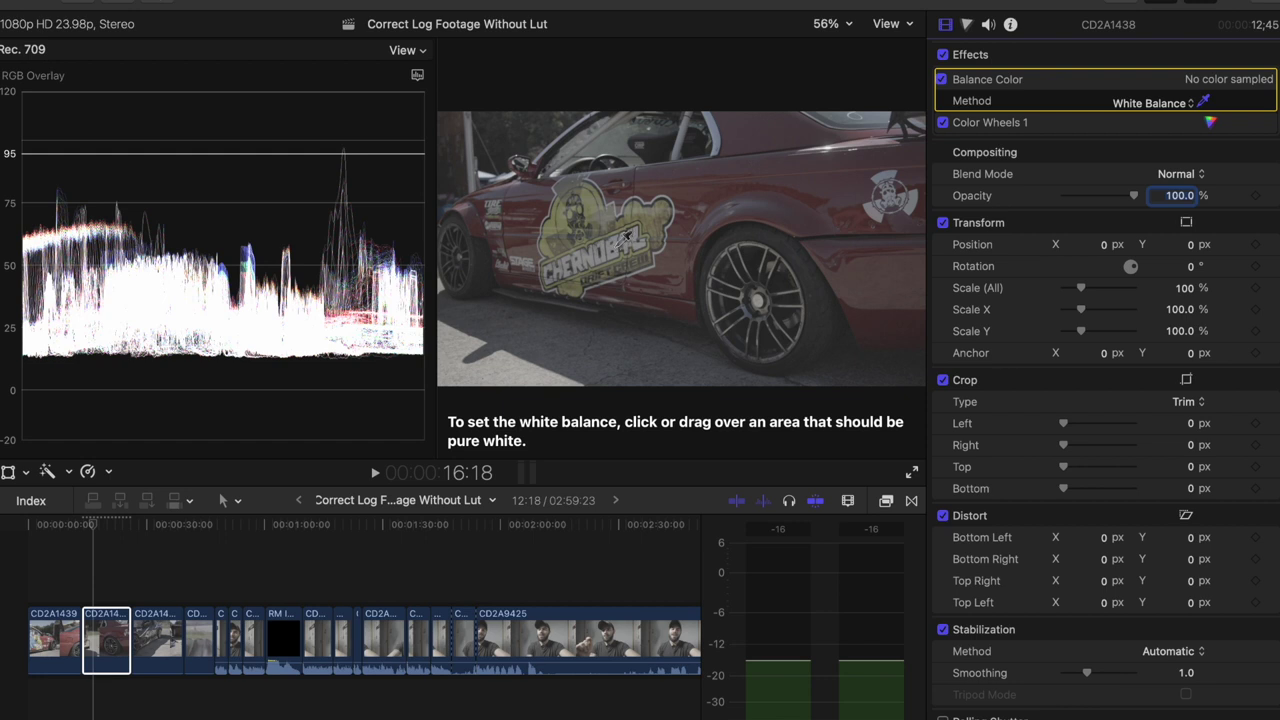
pyautogui.click(625, 236)
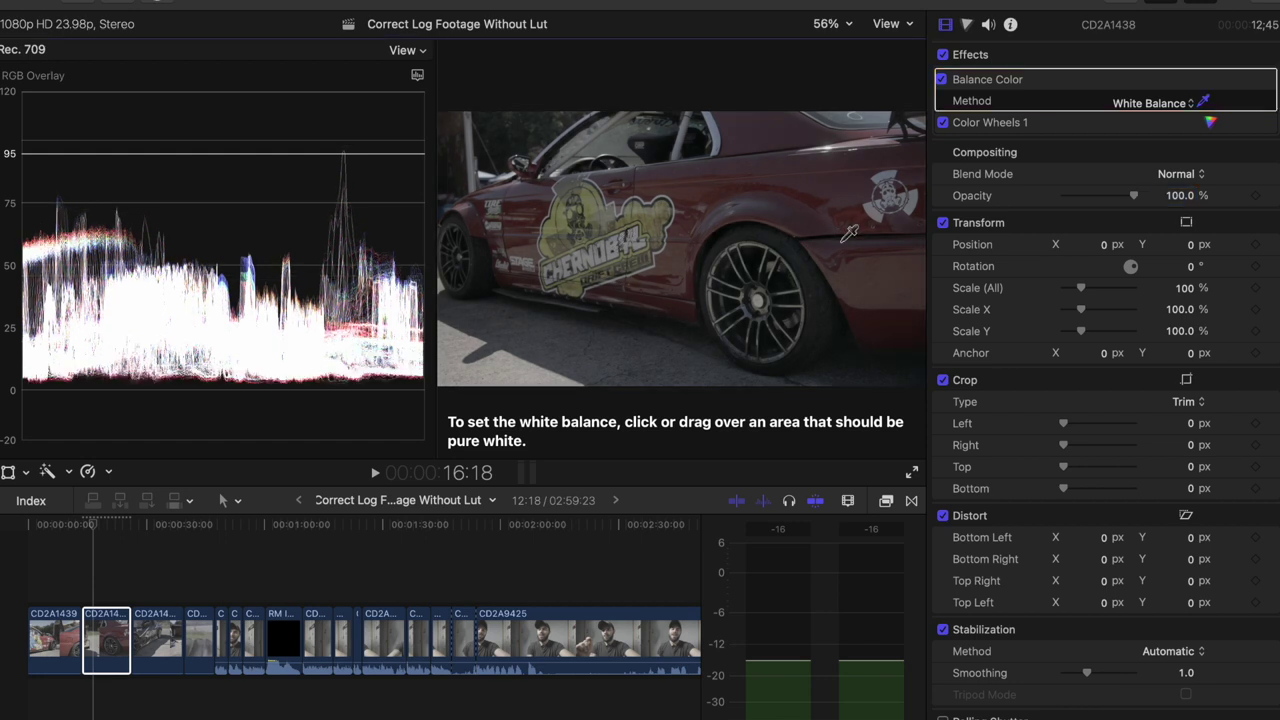
pyautogui.click(1210, 122)
pyautogui.moveTo(1258, 282)
pyautogui.mouseDown()
pyautogui.moveTo(1256, 264)
pyautogui.moveTo(1259, 285)
pyautogui.mouseUp()
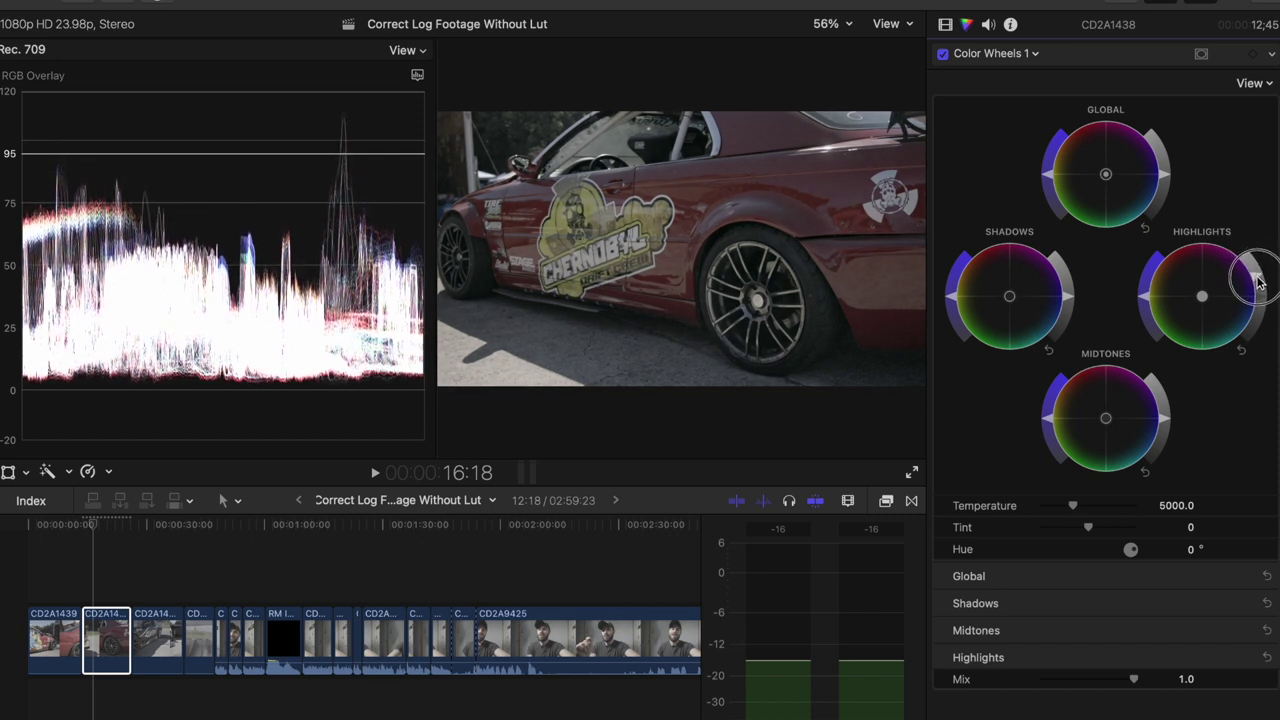
# - Deepen CD2A1438's shadows, raise global and highlight brightness, and slightly darken the midtones
pyautogui.moveTo(1066, 296); pyautogui.dragTo(1068, 303)
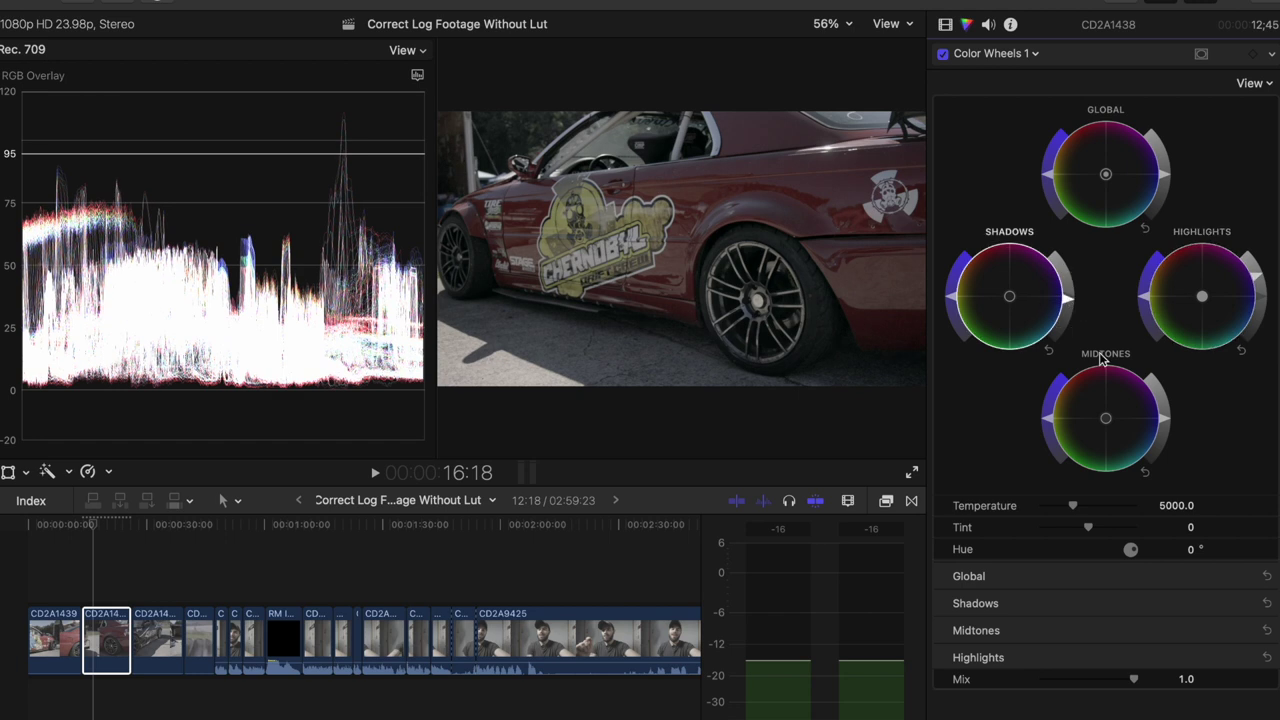
pyautogui.moveTo(1164, 180); pyautogui.dragTo(1164, 170)
pyautogui.moveTo(1068, 297); pyautogui.dragTo(1068, 309)
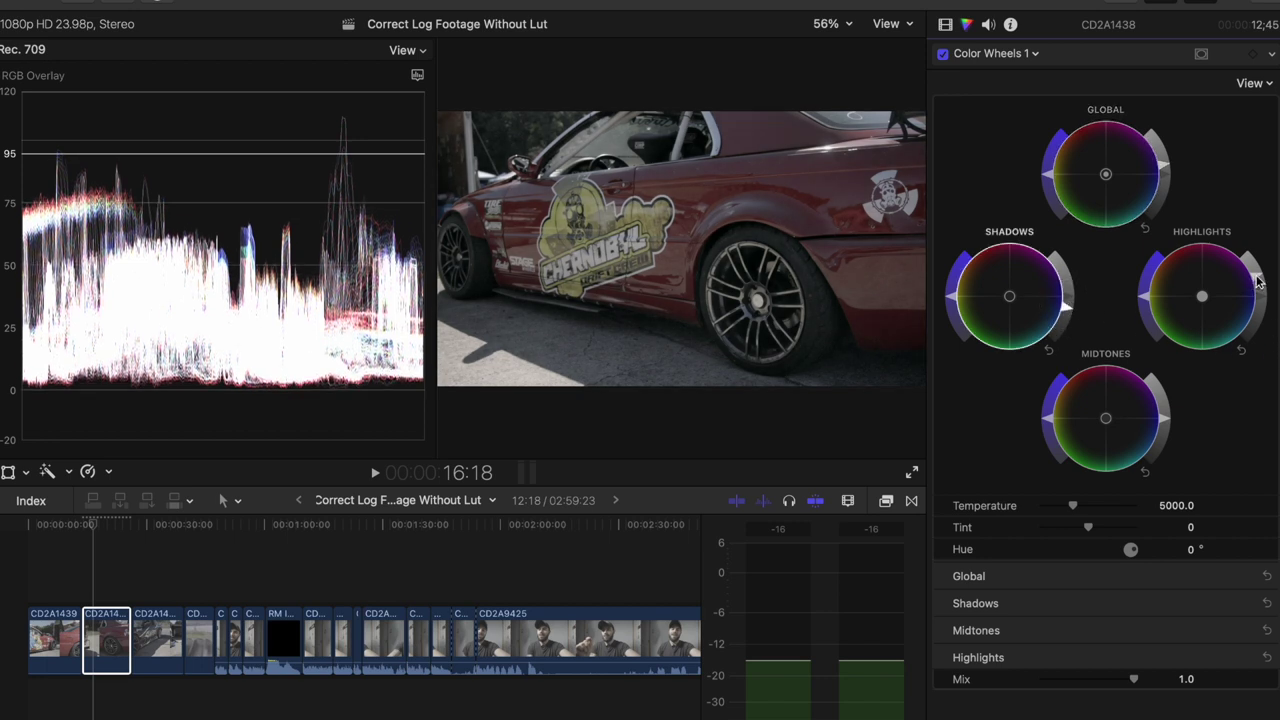
pyautogui.moveTo(1258, 283); pyautogui.dragTo(1253, 268)
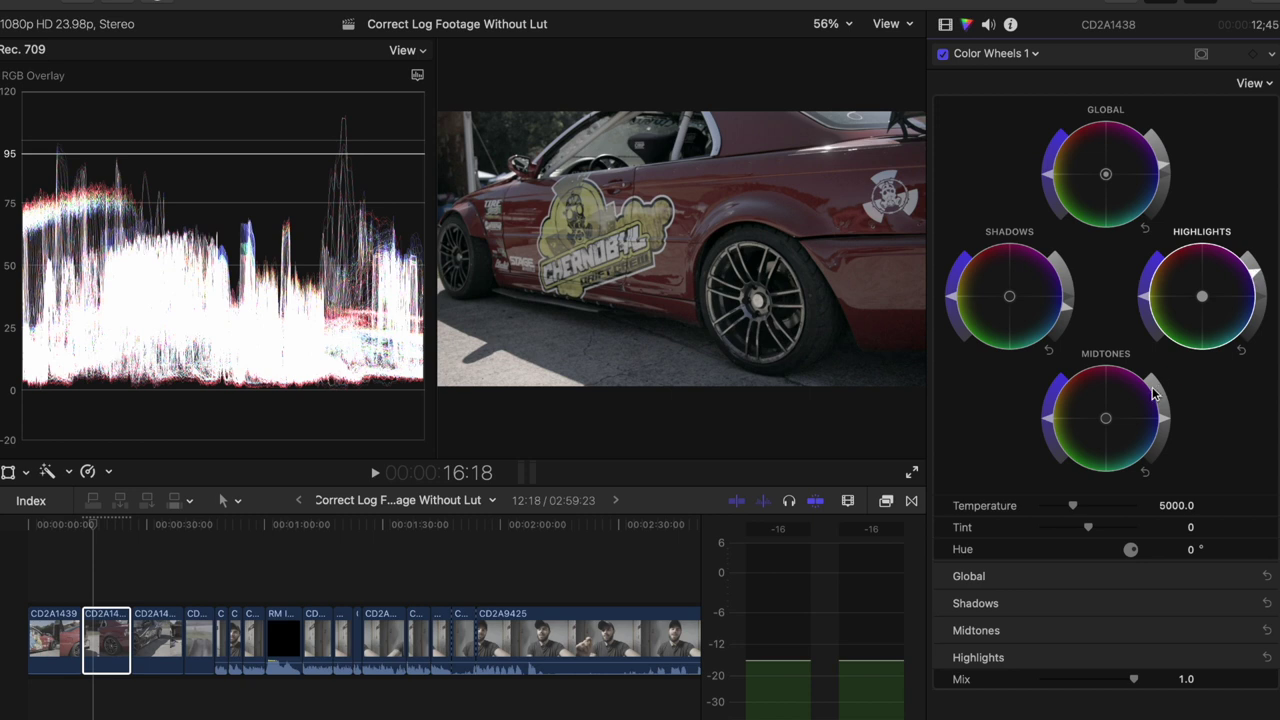
pyautogui.moveTo(1162, 430)
pyautogui.mouseDown()
pyautogui.moveTo(1163, 416)
pyautogui.moveTo(1166, 445)
pyautogui.moveTo(1163, 423)
pyautogui.moveTo(1162, 434)
pyautogui.mouseUp()
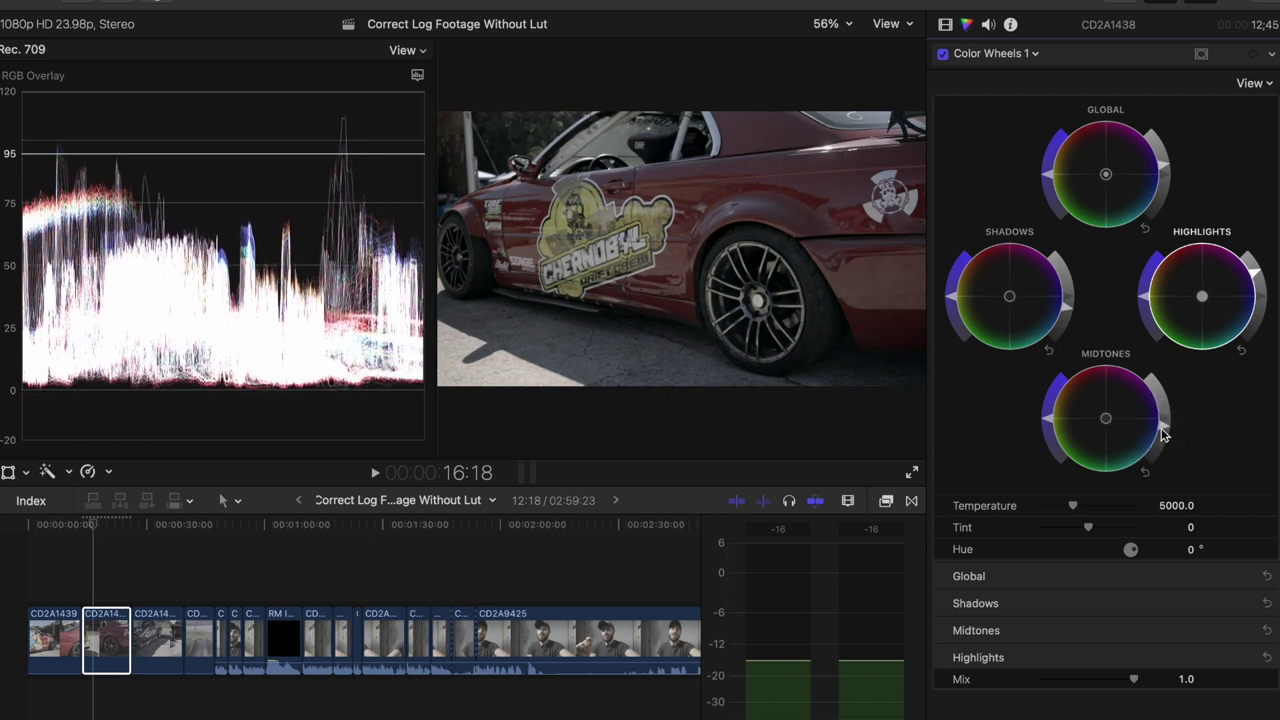
pyautogui.click(1162, 434)
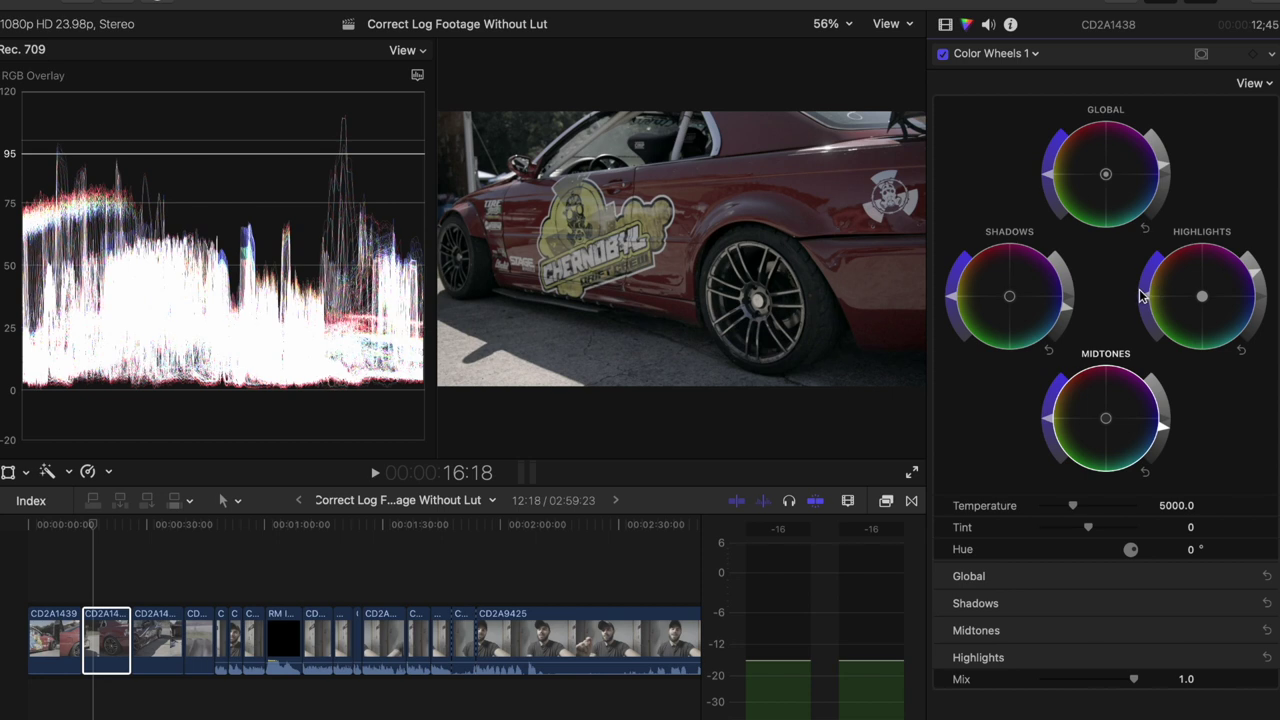
# - Lift CD2A1438's highlight and midtone brightness and adjust its shadow brightness
pyautogui.moveTo(1146, 303); pyautogui.dragTo(1171, 229)
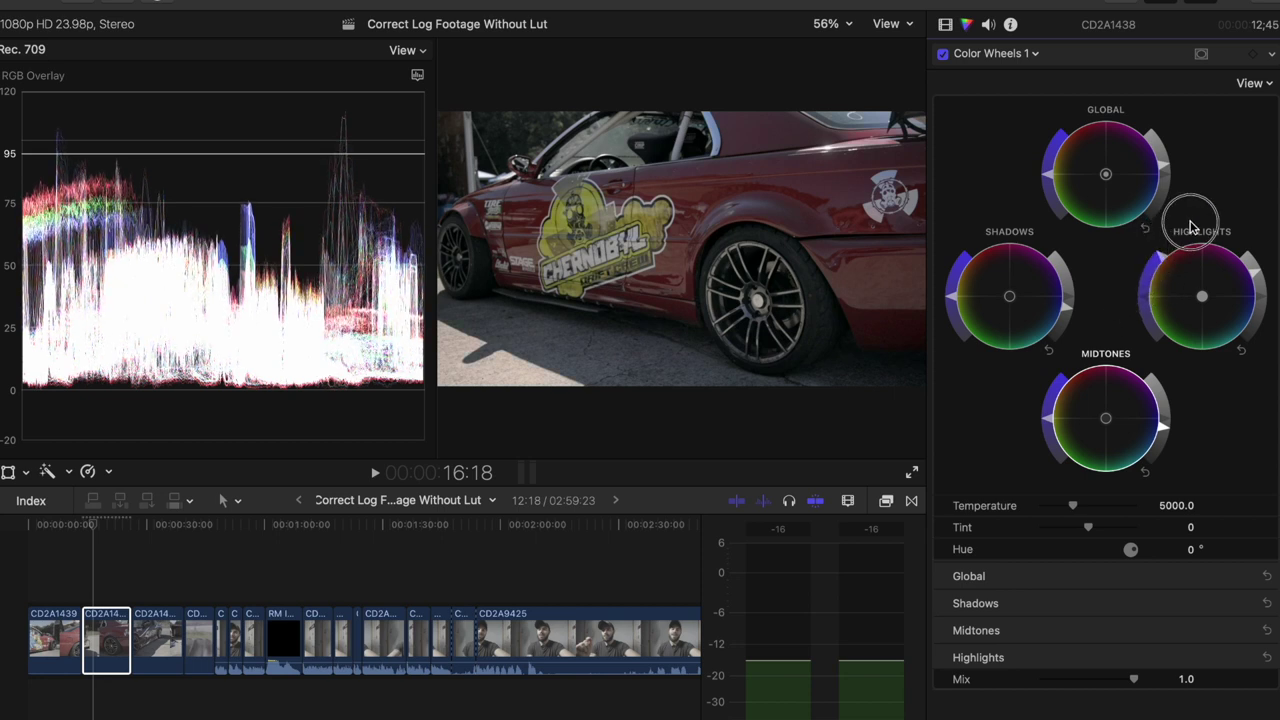
pyautogui.moveTo(1045, 426); pyautogui.dragTo(1053, 401)
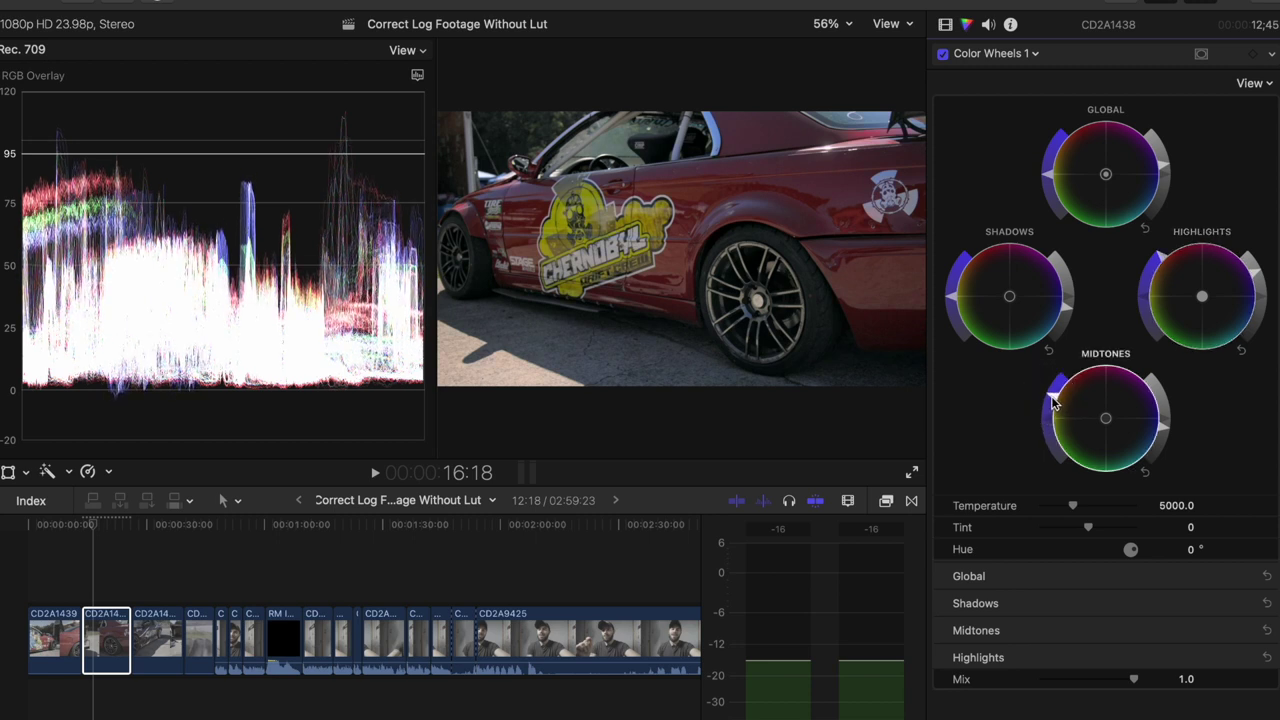
pyautogui.moveTo(950, 296); pyautogui.dragTo(952, 282)
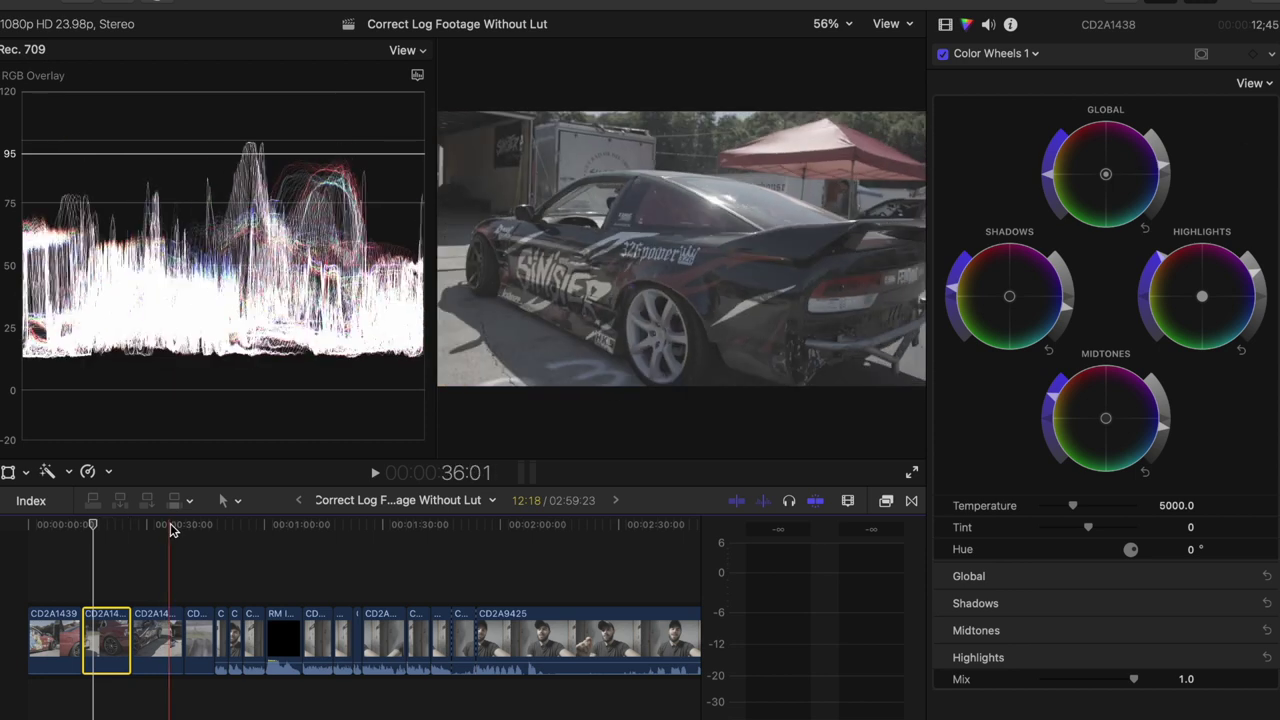
# - Add Color Wheels to clip CD2A1436 and shift its highlights warm toward orange
pyautogui.click(172, 523)
pyautogui.click(165, 645)
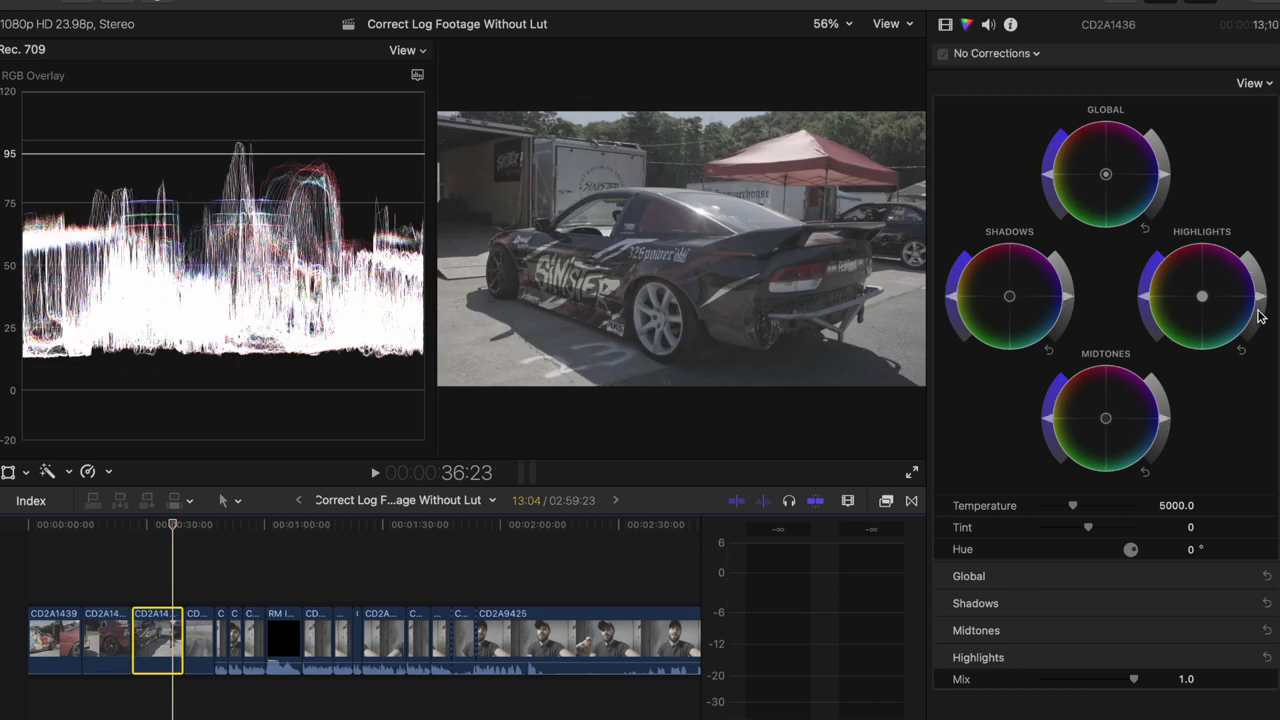
pyautogui.click(1260, 300)
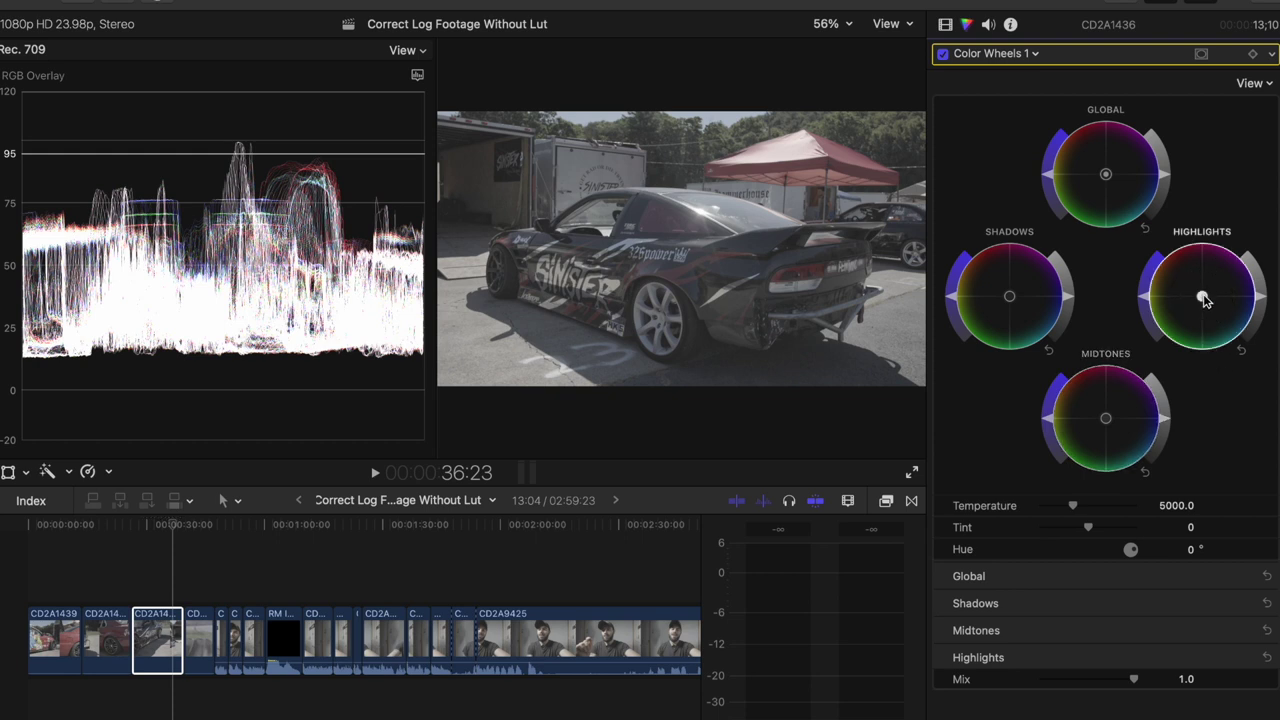
pyautogui.moveTo(1204, 300); pyautogui.dragTo(1168, 268)
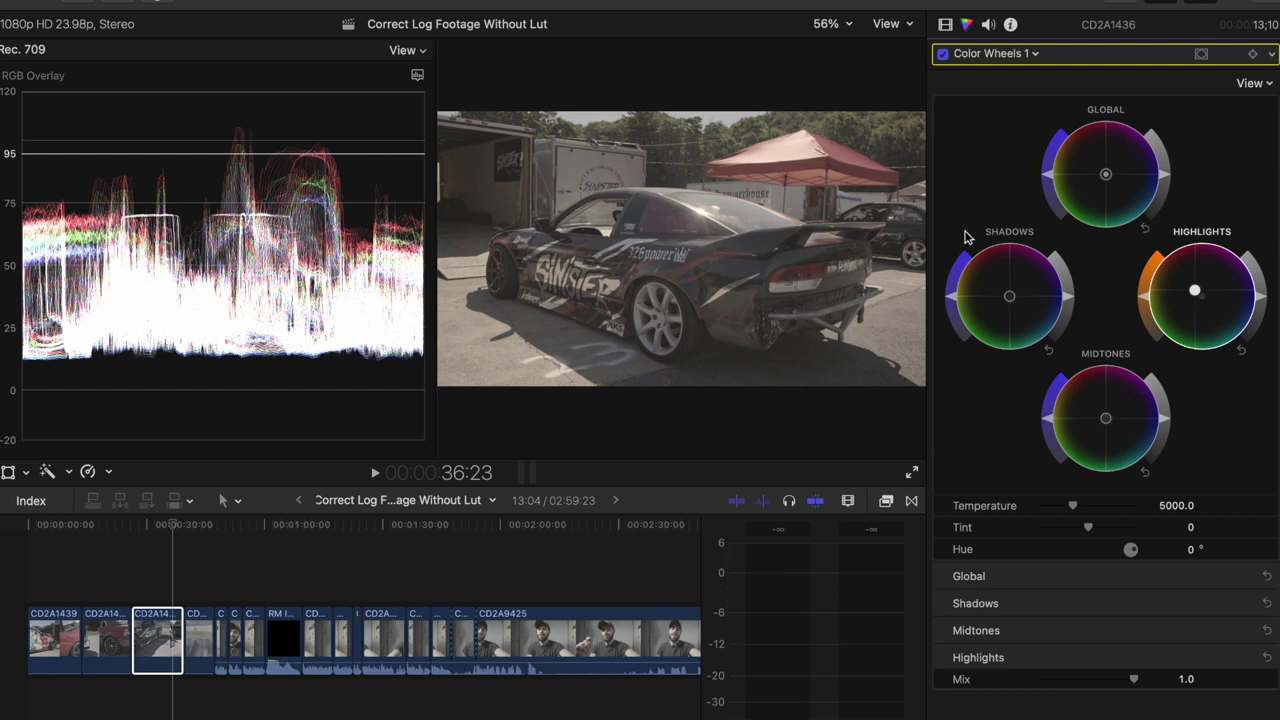
# - After comparing off/on, darken the car clip's highlights and shadows and brighten its midtones
pyautogui.click(942, 54)
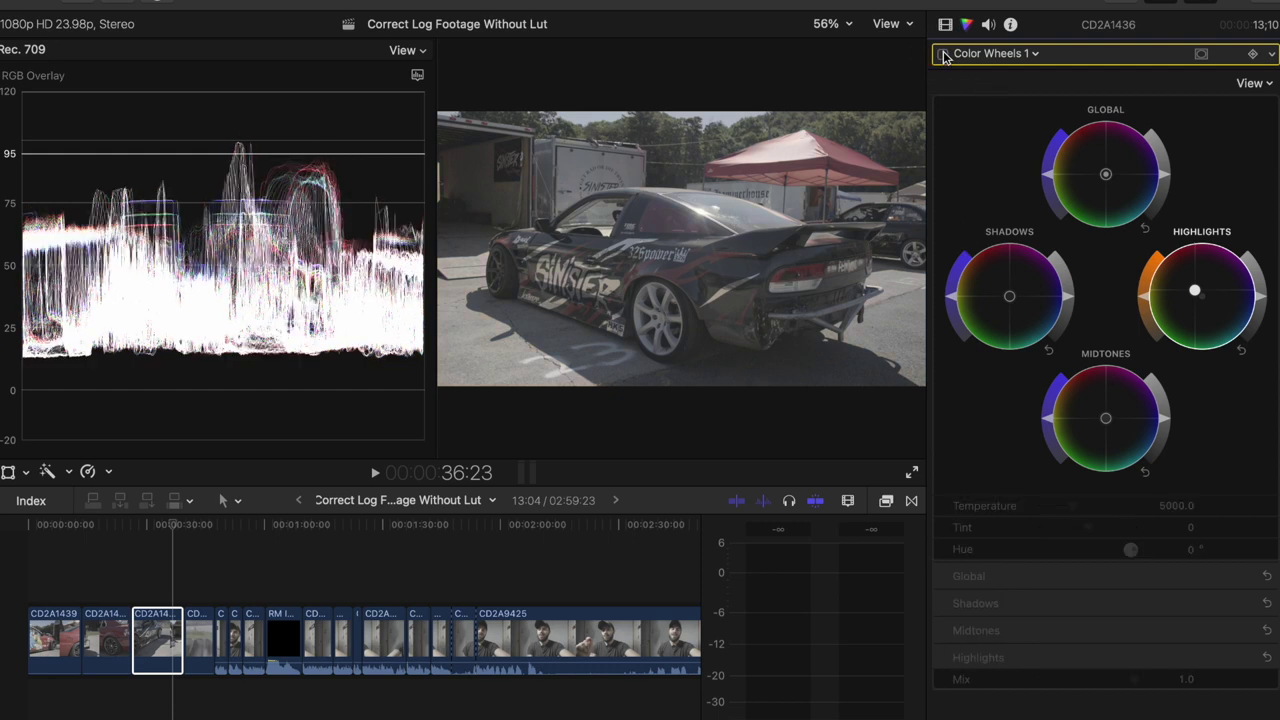
pyautogui.click(942, 54)
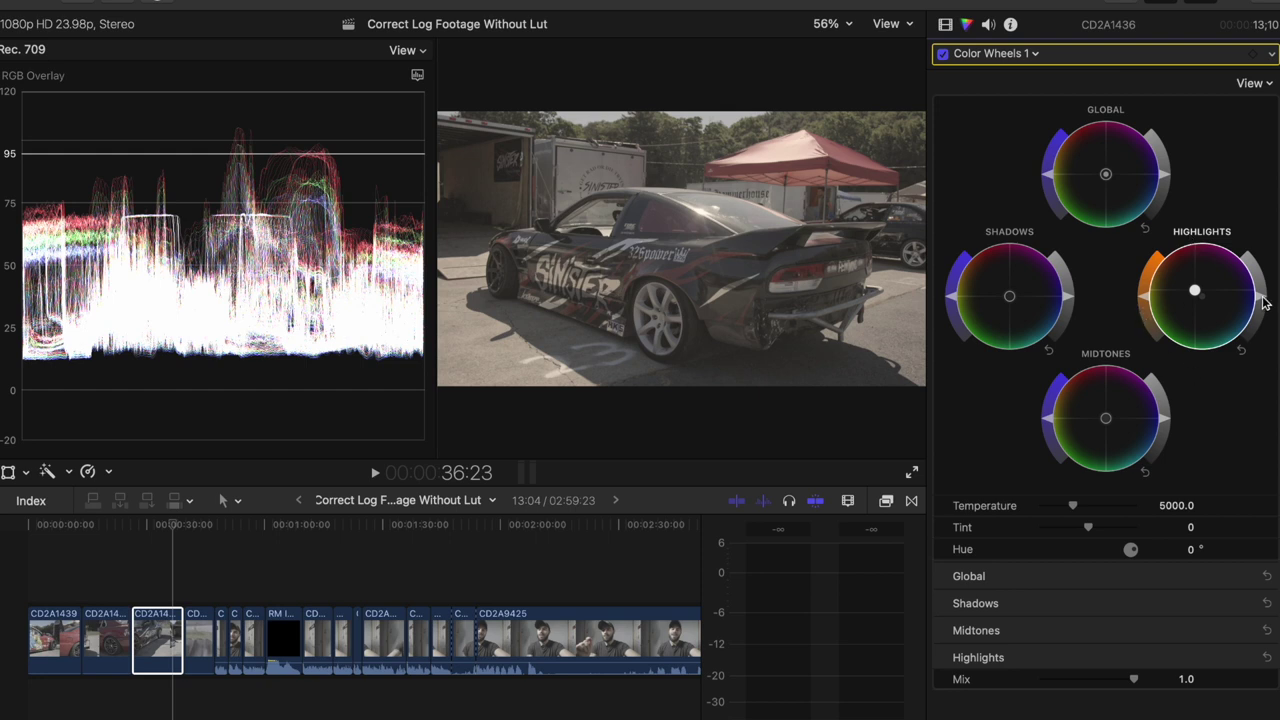
pyautogui.moveTo(1259, 300); pyautogui.dragTo(1260, 308)
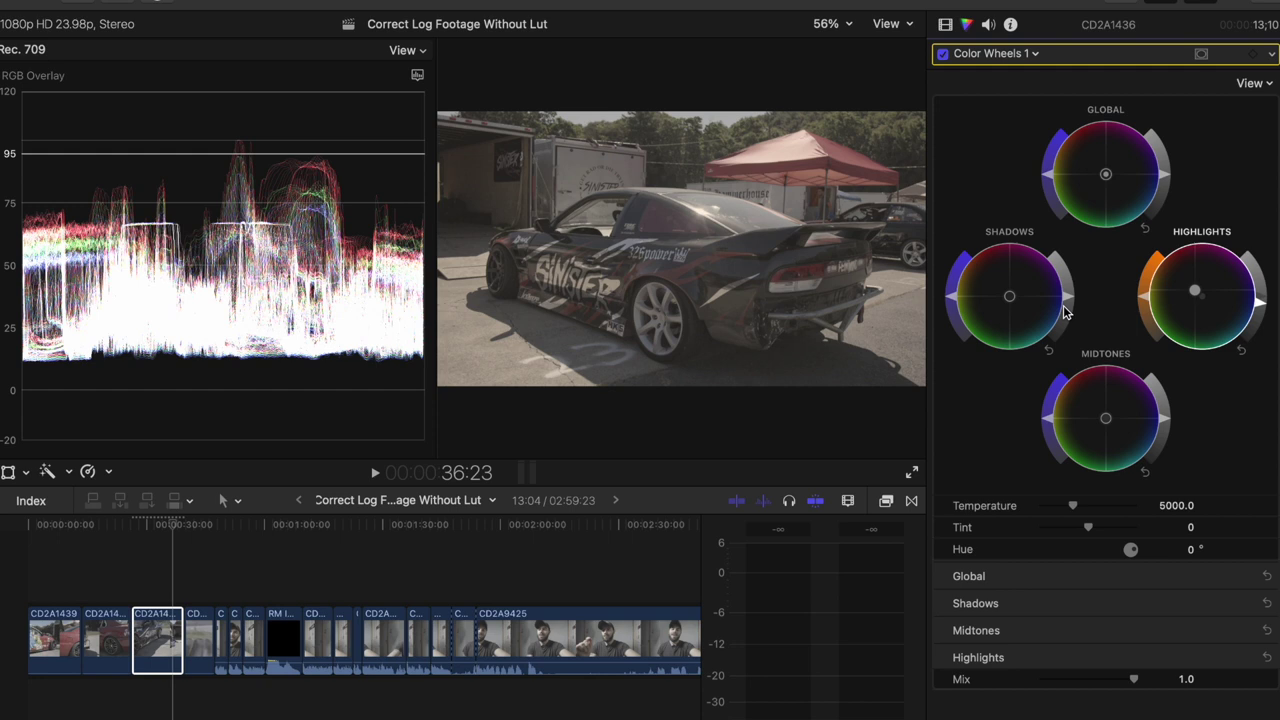
pyautogui.moveTo(1066, 302); pyautogui.dragTo(1066, 320)
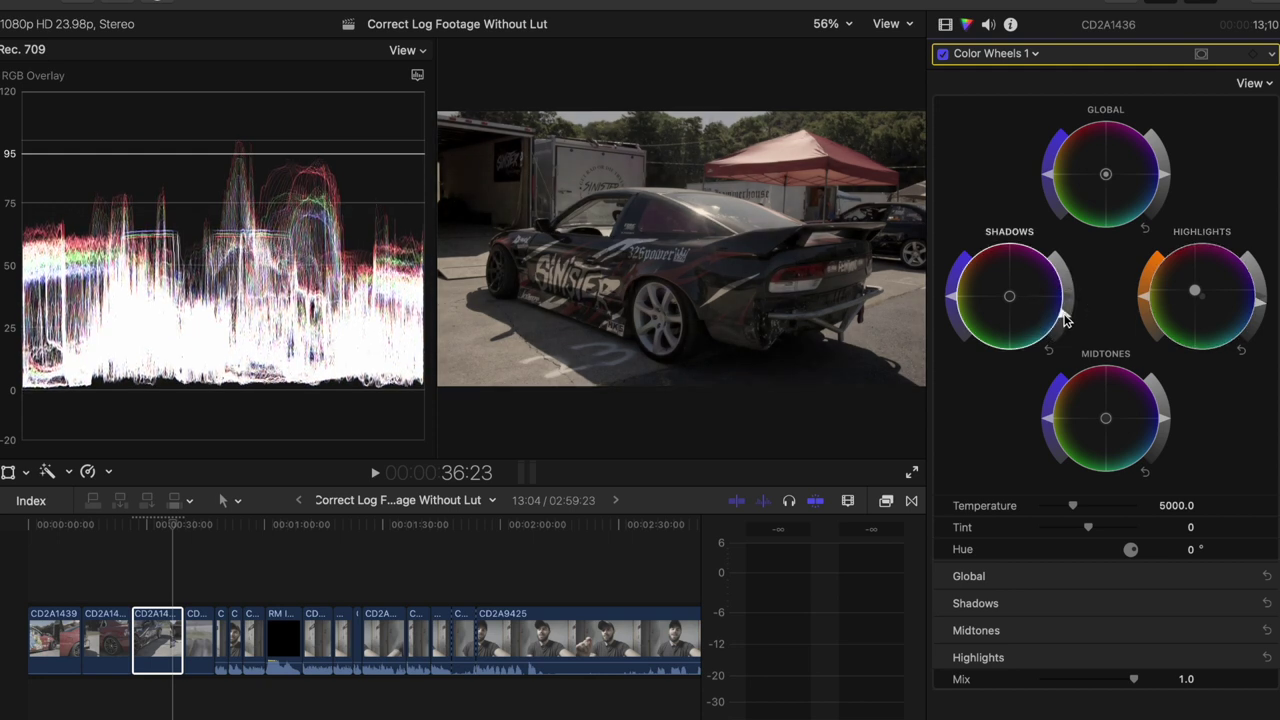
pyautogui.moveTo(1163, 421); pyautogui.dragTo(1161, 404)
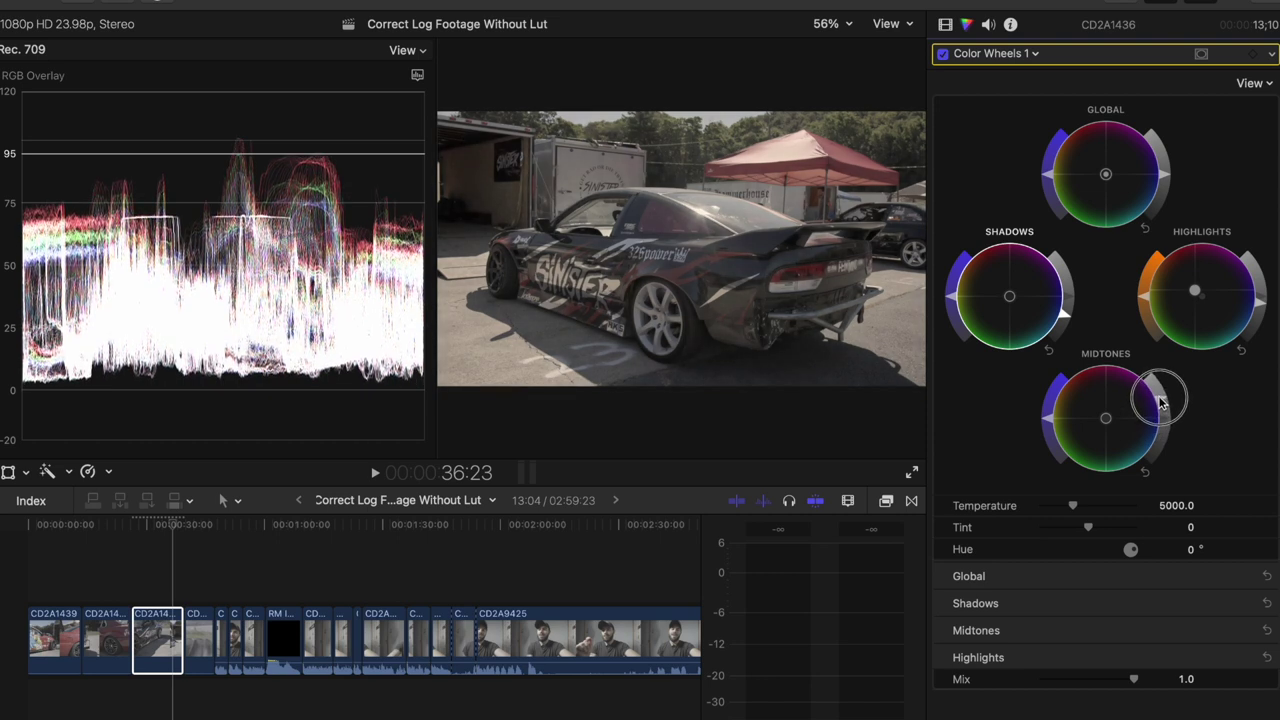
pyautogui.moveTo(1068, 320); pyautogui.dragTo(1068, 320)
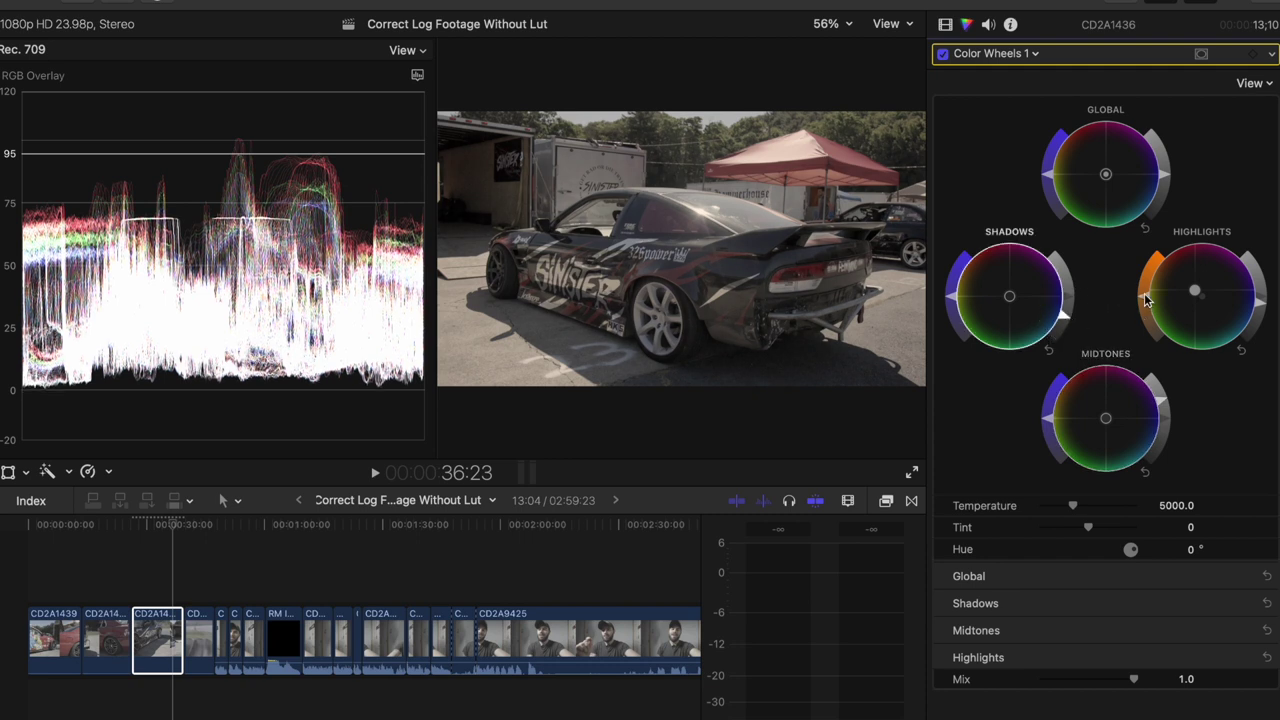
# - Boost highlight, midtone and shadow saturation on CD2A1436, then switch the correction off to compare
pyautogui.moveTo(1146, 300); pyautogui.dragTo(1150, 258)
pyautogui.moveTo(1050, 428); pyautogui.dragTo(1050, 392)
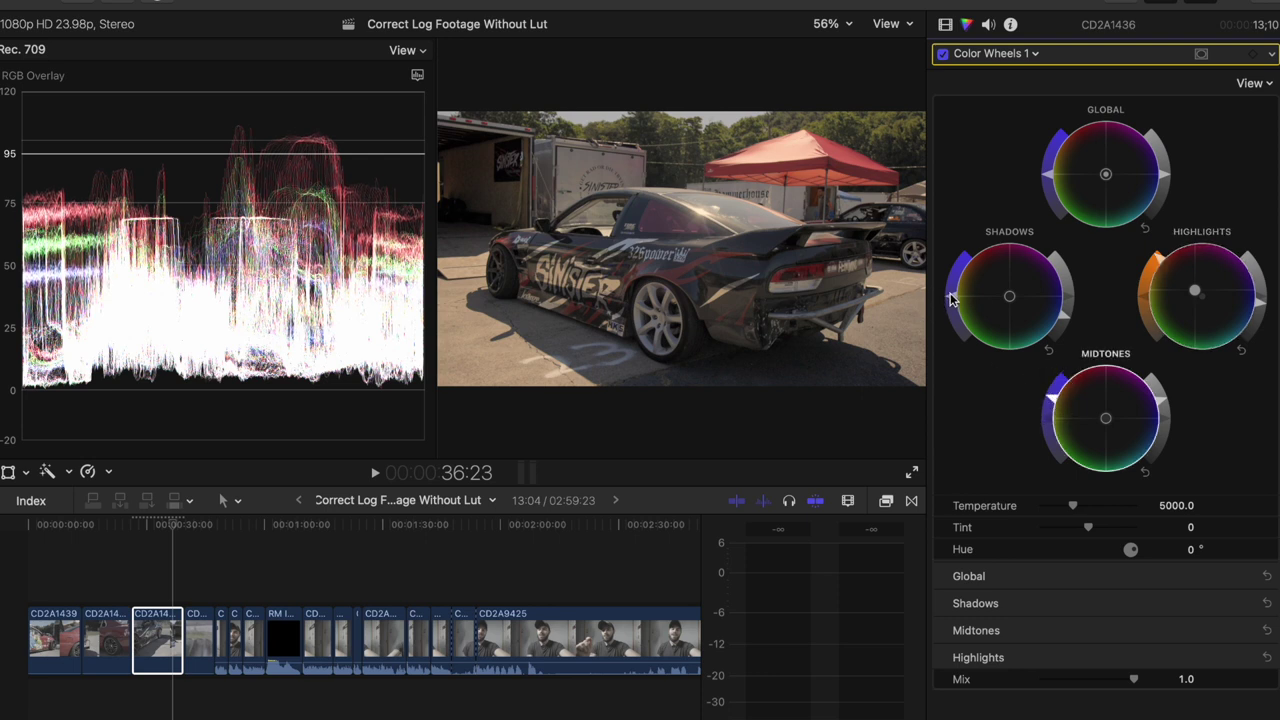
pyautogui.moveTo(955, 298); pyautogui.dragTo(953, 290)
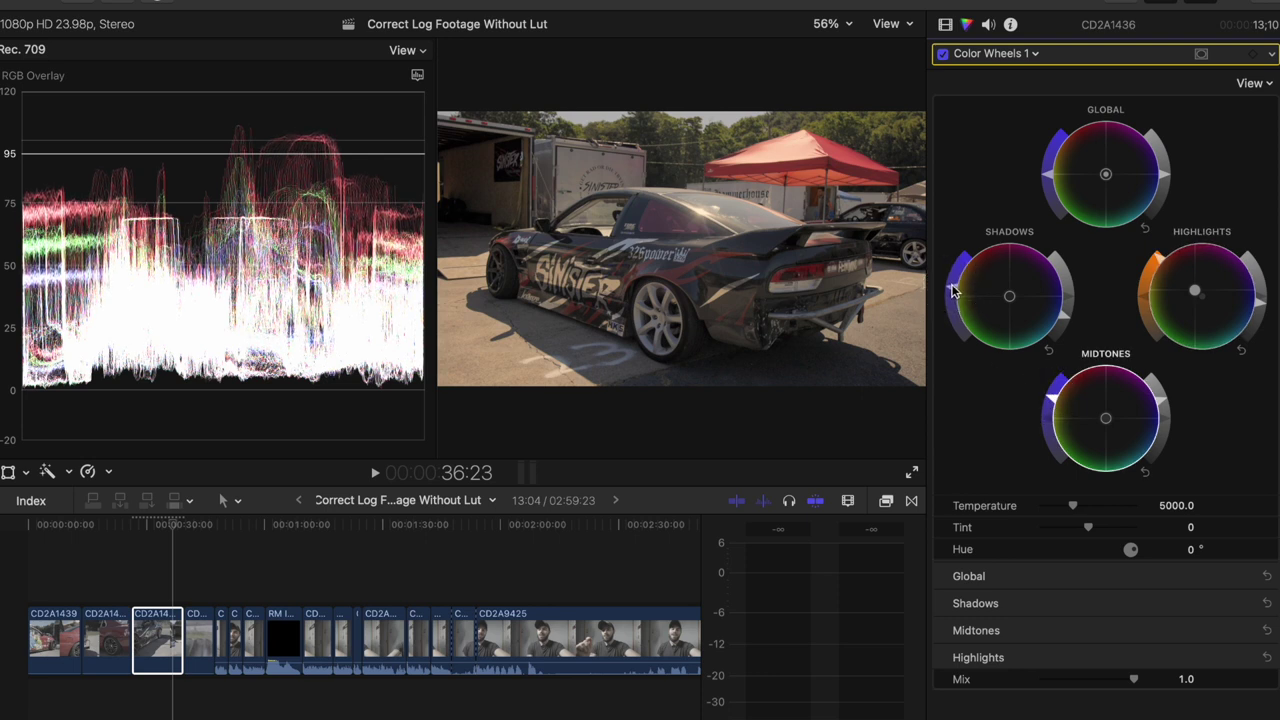
pyautogui.click(944, 56)
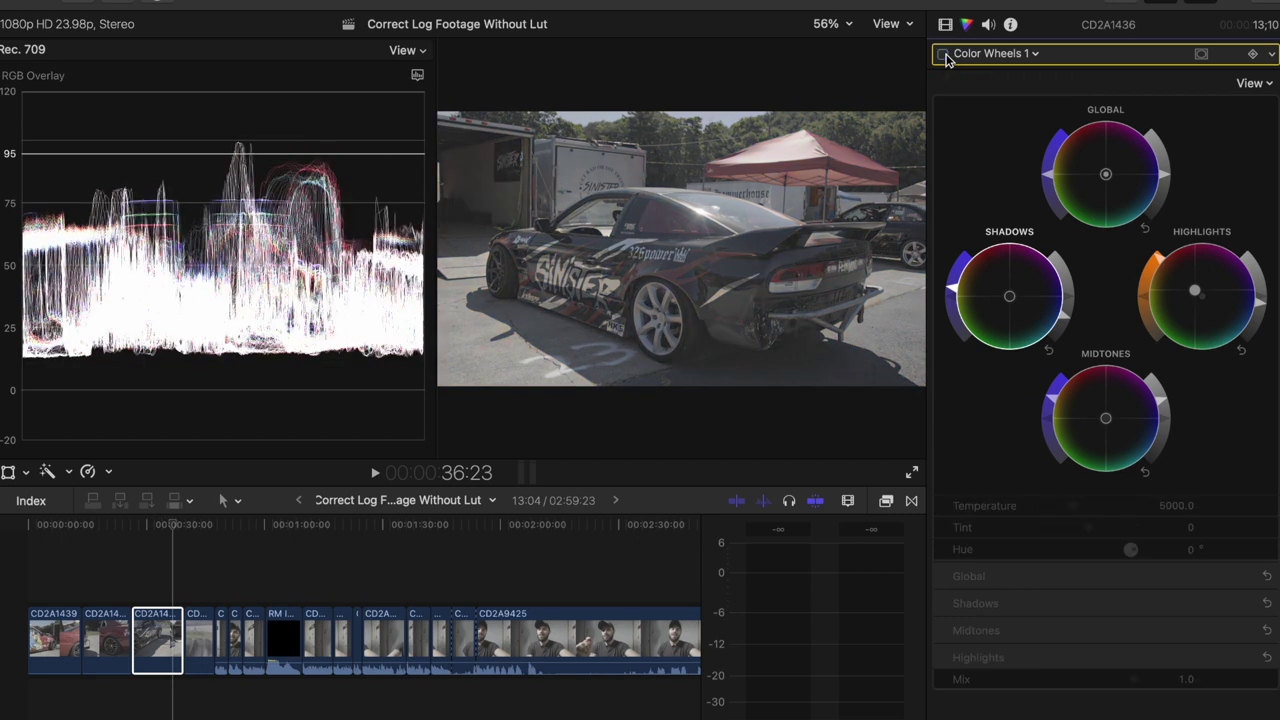
# - Turn the Color Wheels 1 correction back on, then select the red drift car clip CD2A5034
pyautogui.click(944, 55)
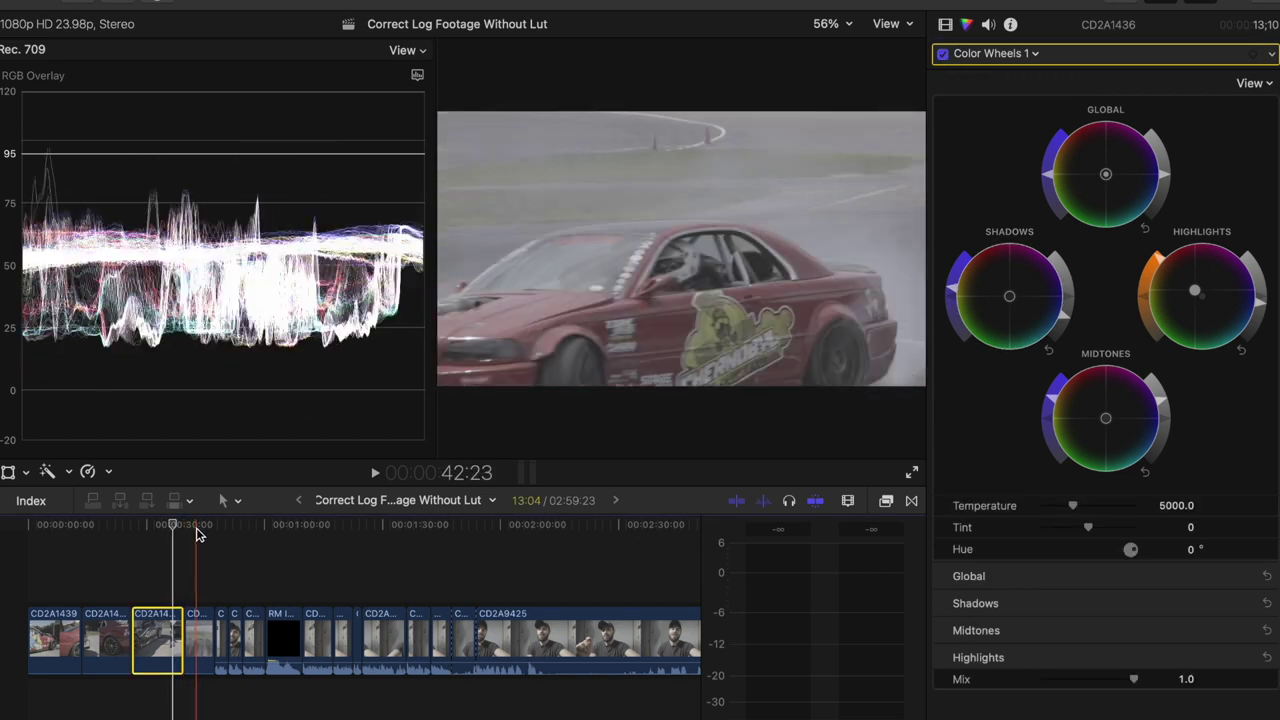
pyautogui.click(194, 533)
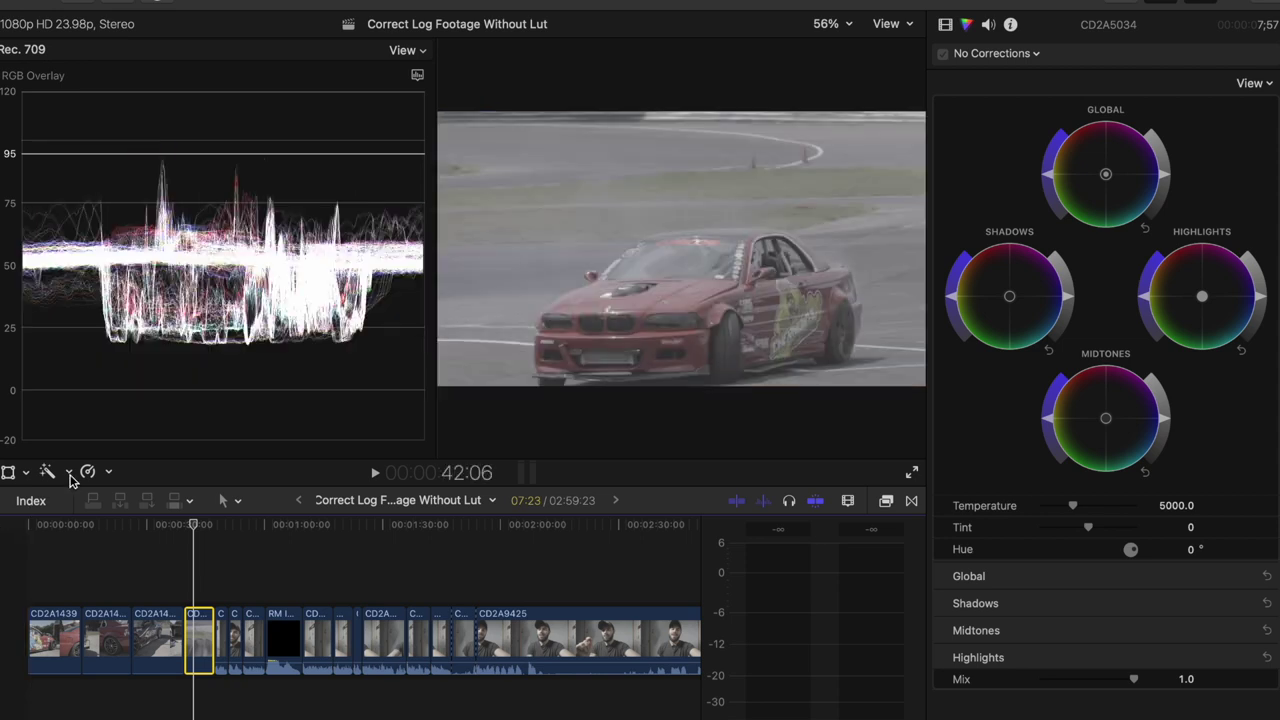
pyautogui.click(68, 471)
# - Apply Balance Color to CD2A5034 using the White Balance method, sampled from a white area of the frame
pyautogui.click(84, 491)
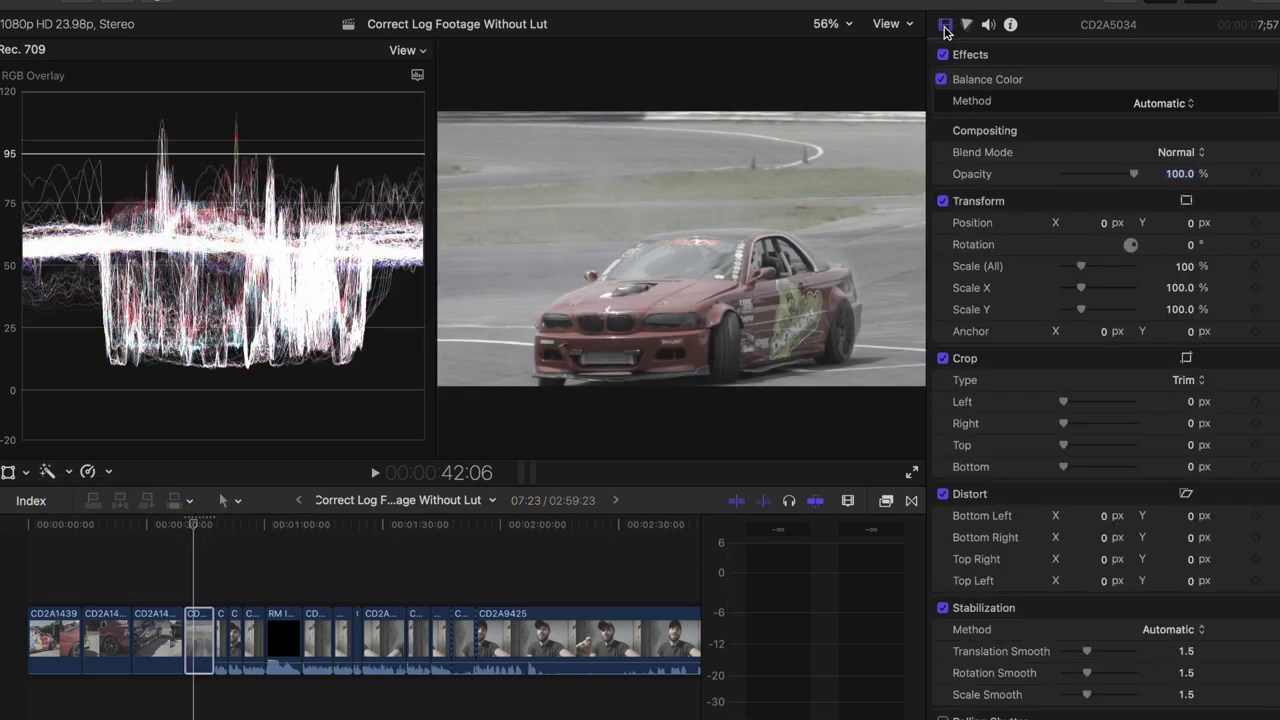
pyautogui.click(1152, 104)
pyautogui.click(1160, 125)
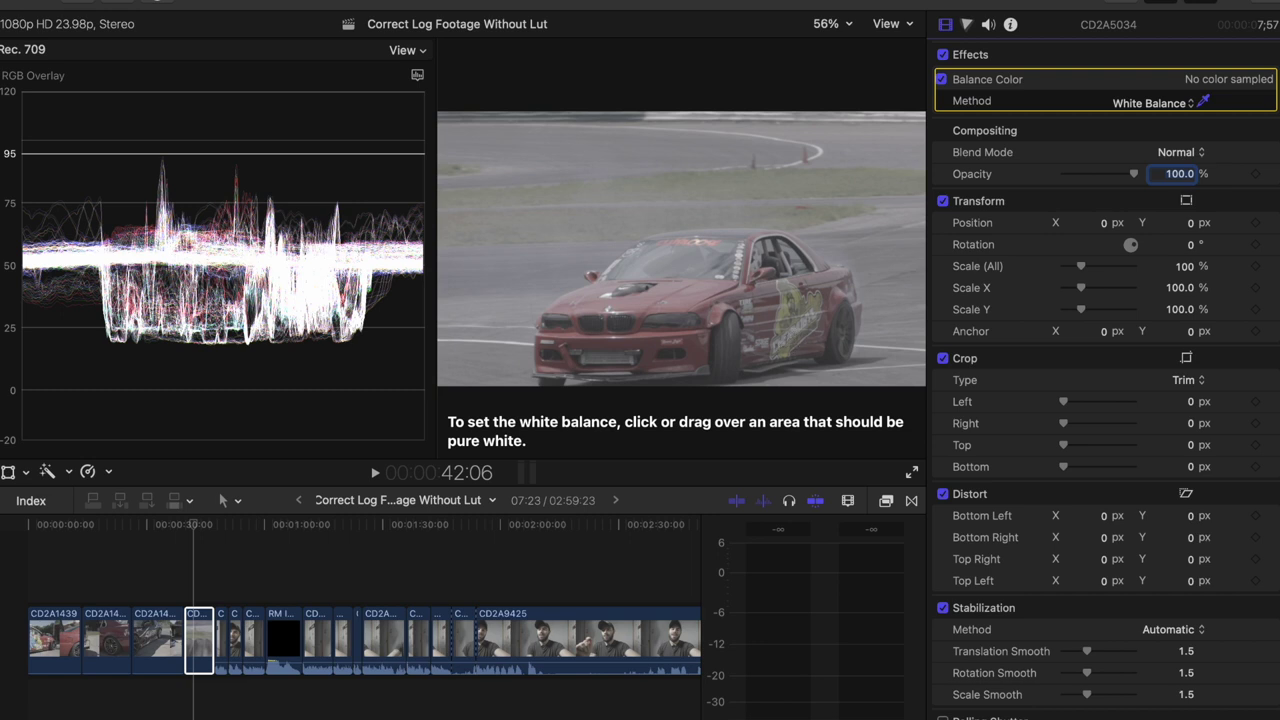
pyautogui.click(899, 346)
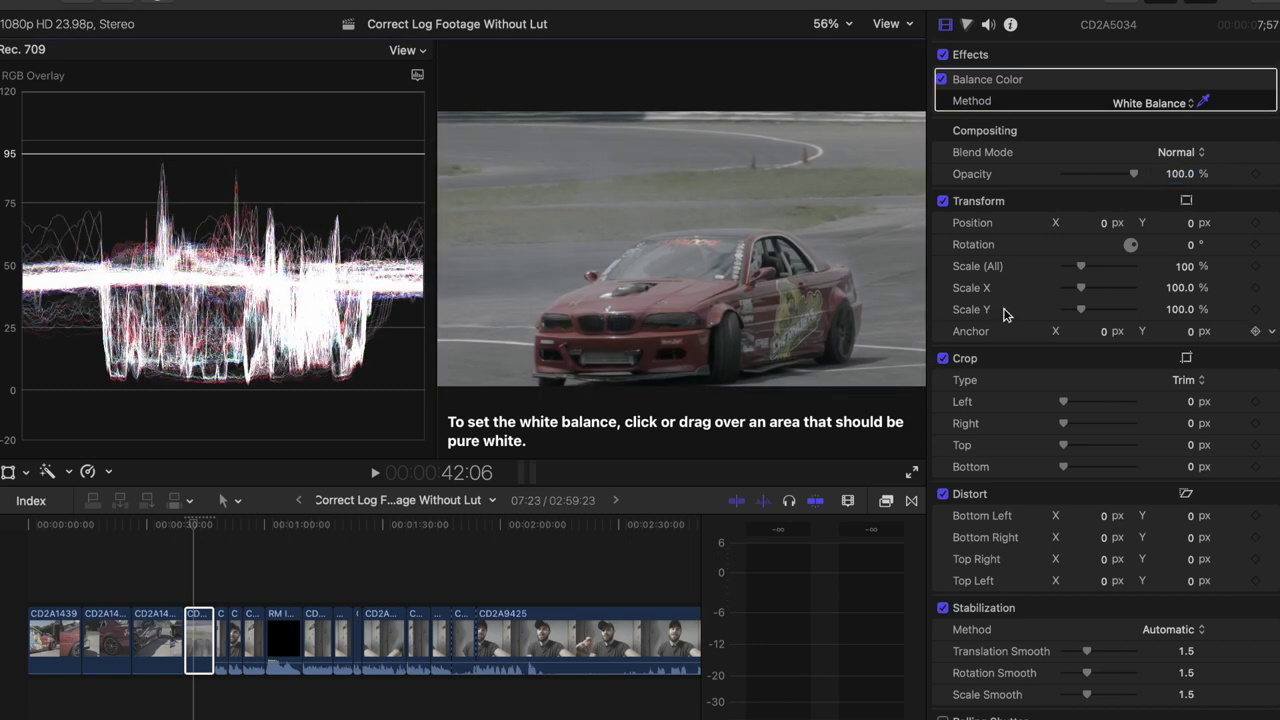
pyautogui.press('super+6')
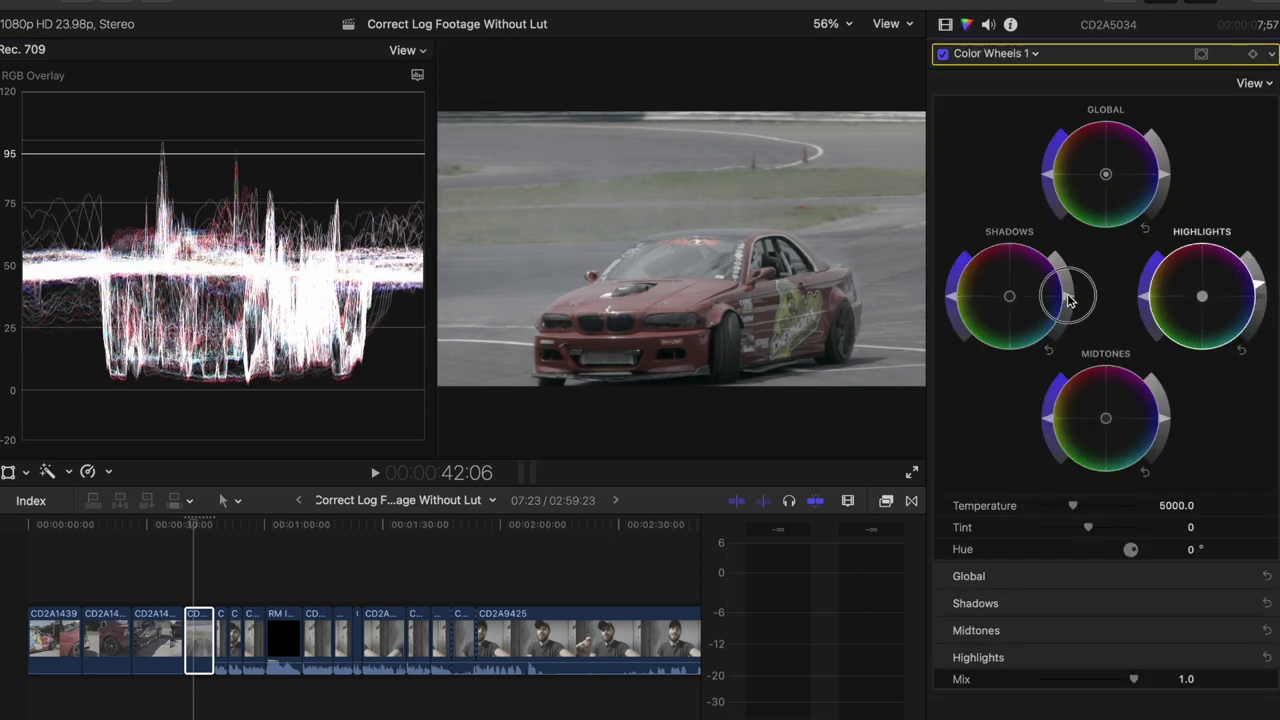
# - Lower shadow and midtone brightness, then raise highlight, midtone and shadow saturation in Color Wheels 1
pyautogui.moveTo(1064, 297); pyautogui.dragTo(1068, 303)
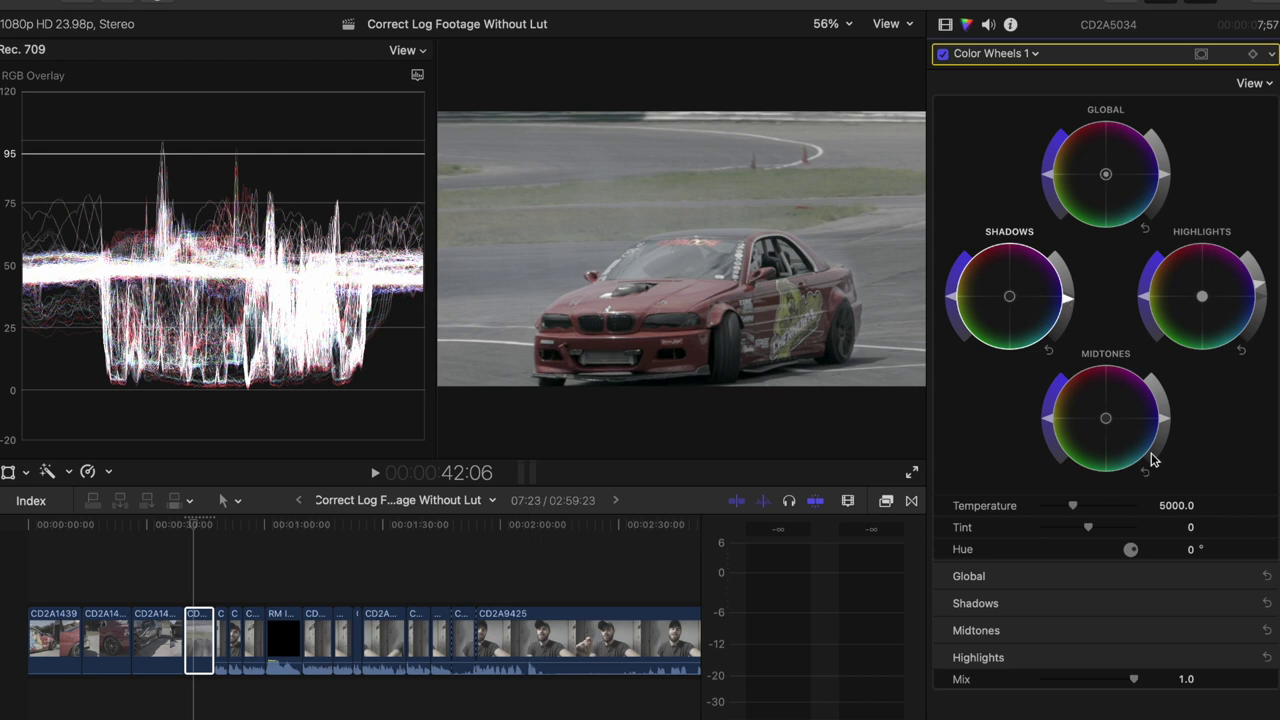
pyautogui.moveTo(1162, 418)
pyautogui.mouseDown()
pyautogui.moveTo(1168, 442)
pyautogui.moveTo(1168, 428)
pyautogui.mouseUp()
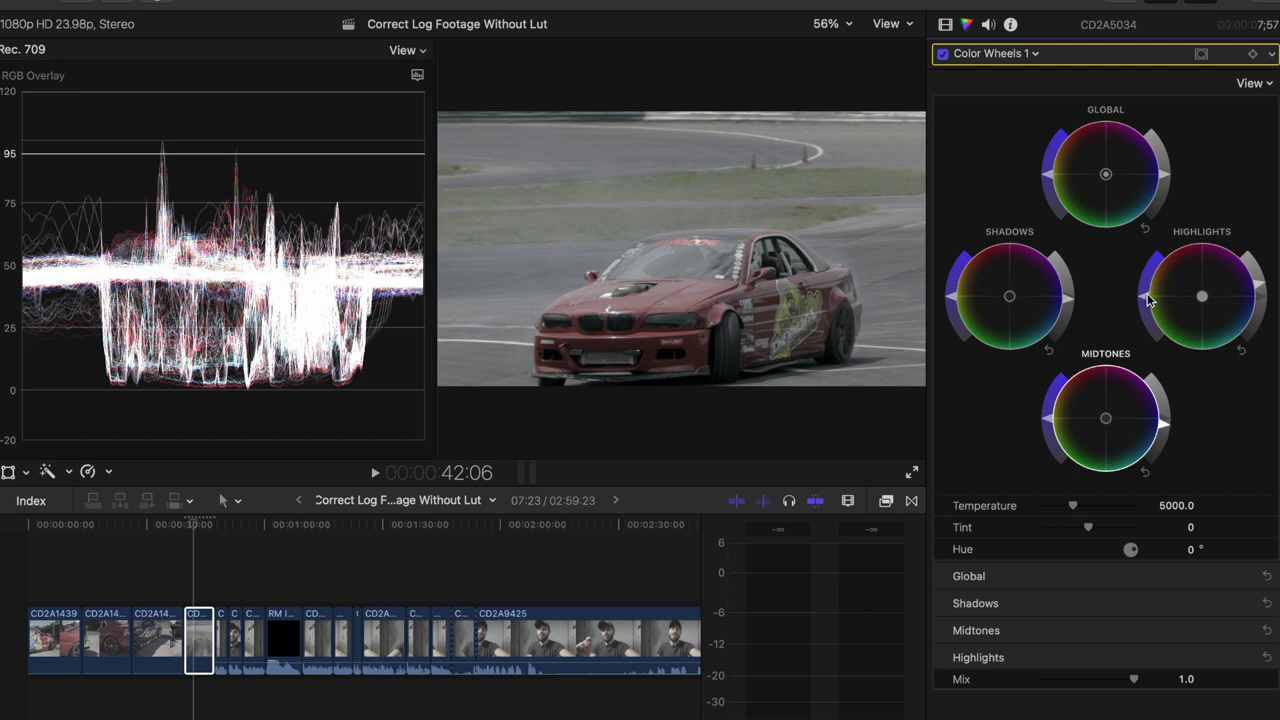
pyautogui.moveTo(1146, 310); pyautogui.dragTo(1168, 228)
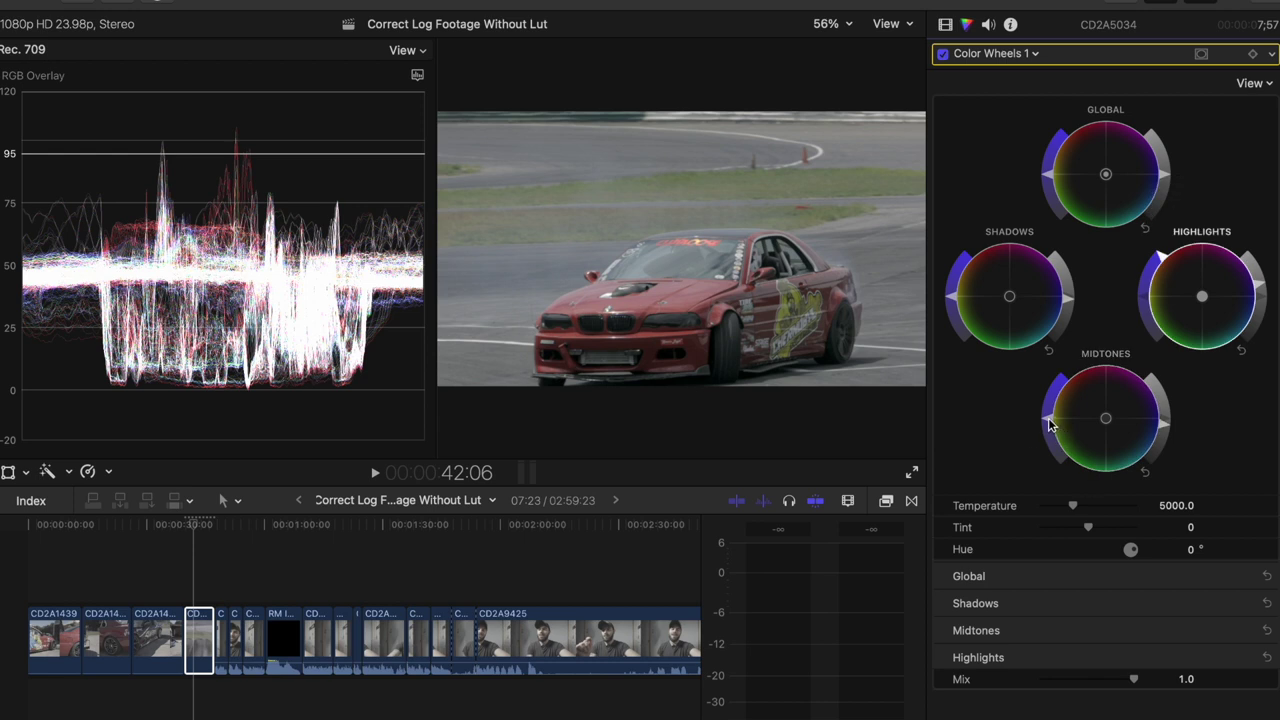
pyautogui.moveTo(1048, 425); pyautogui.dragTo(1050, 396)
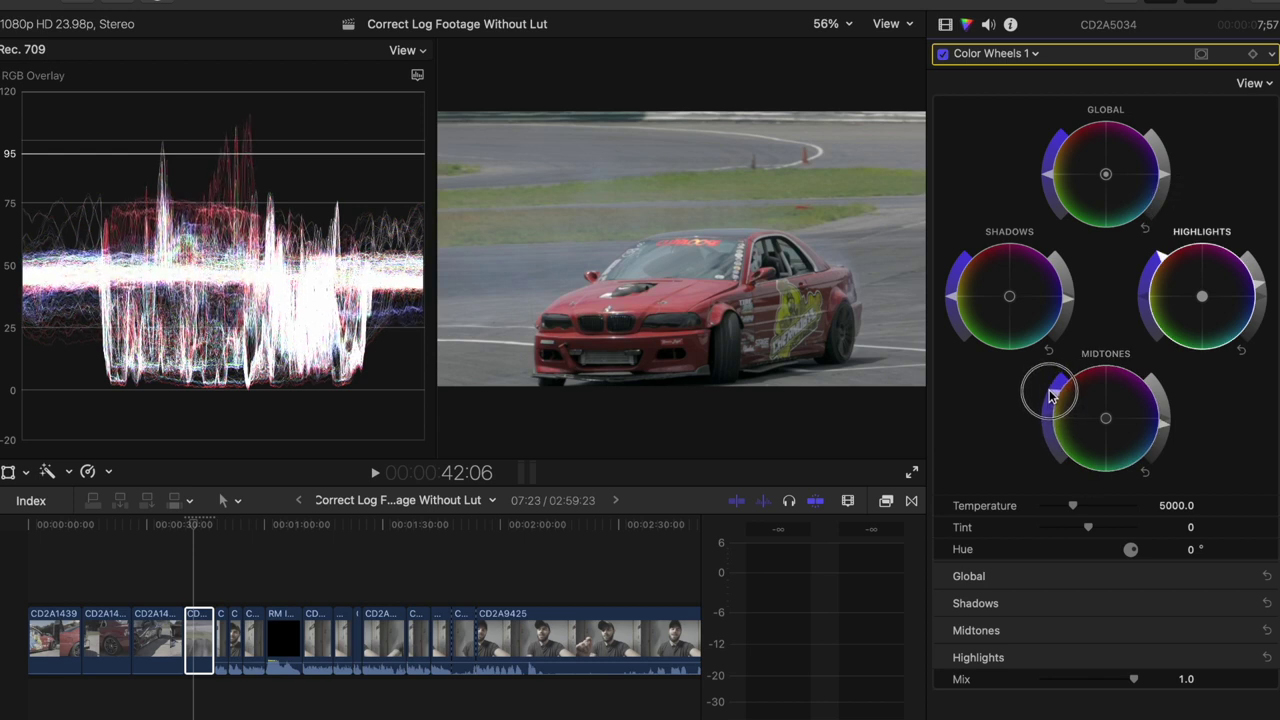
pyautogui.moveTo(952, 296); pyautogui.dragTo(955, 289)
pyautogui.click(955, 289)
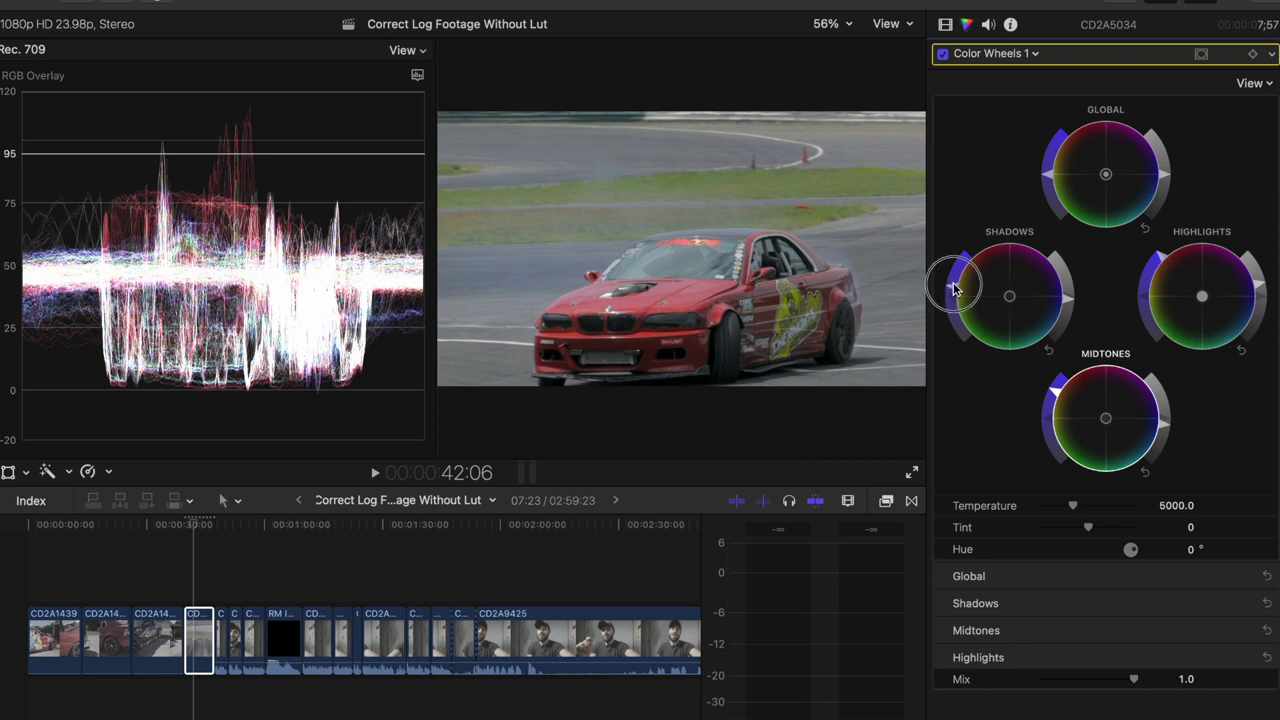
pyautogui.click(196, 527)
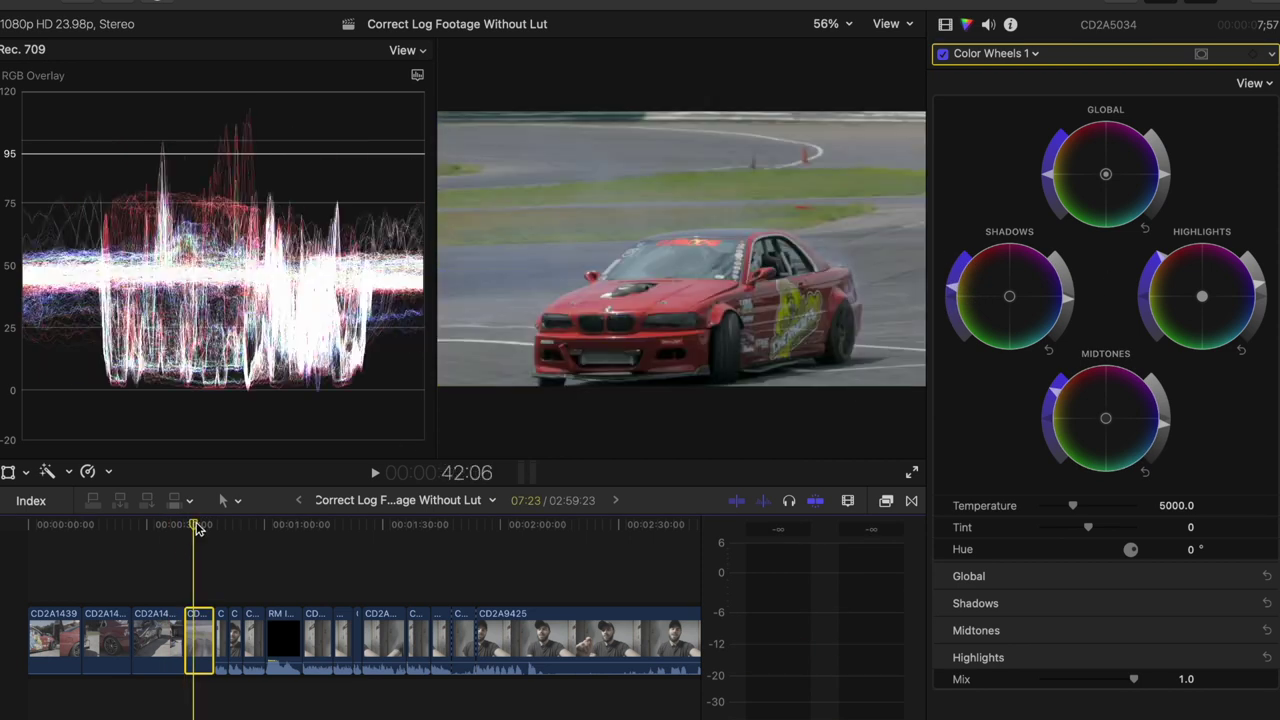
pyautogui.moveTo(196, 527); pyautogui.dragTo(188, 526)
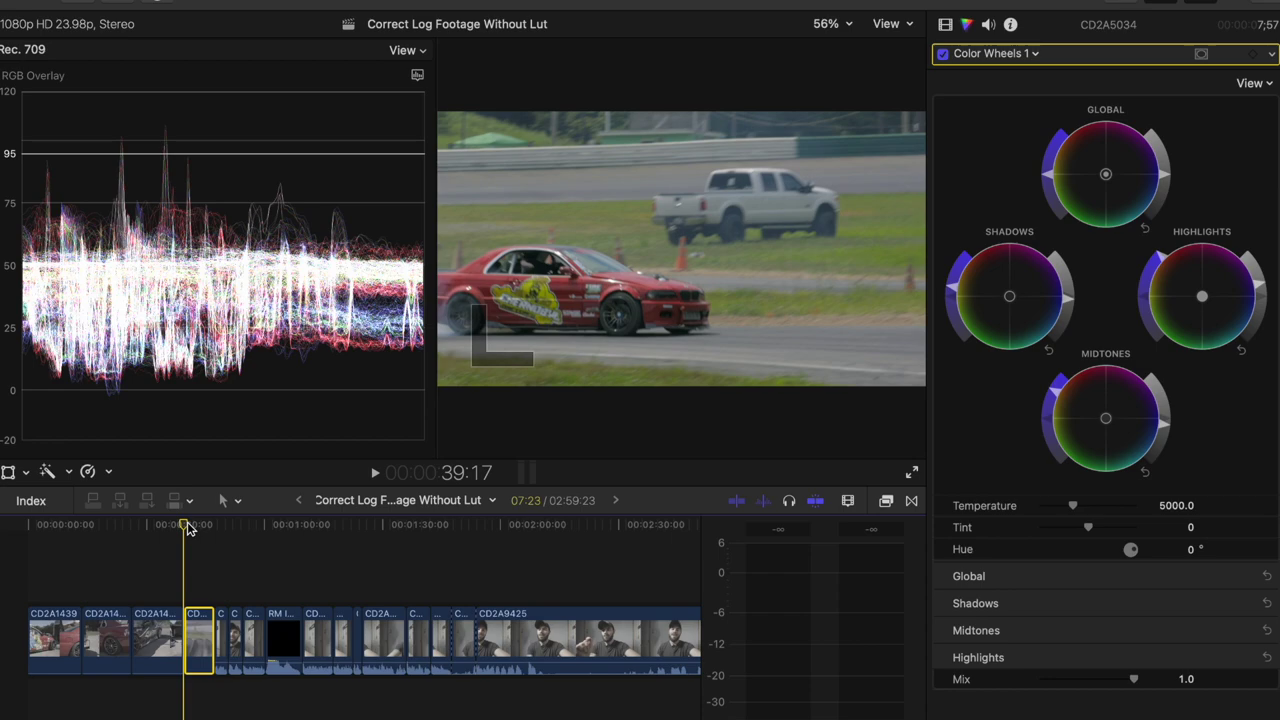
pyautogui.press('space')
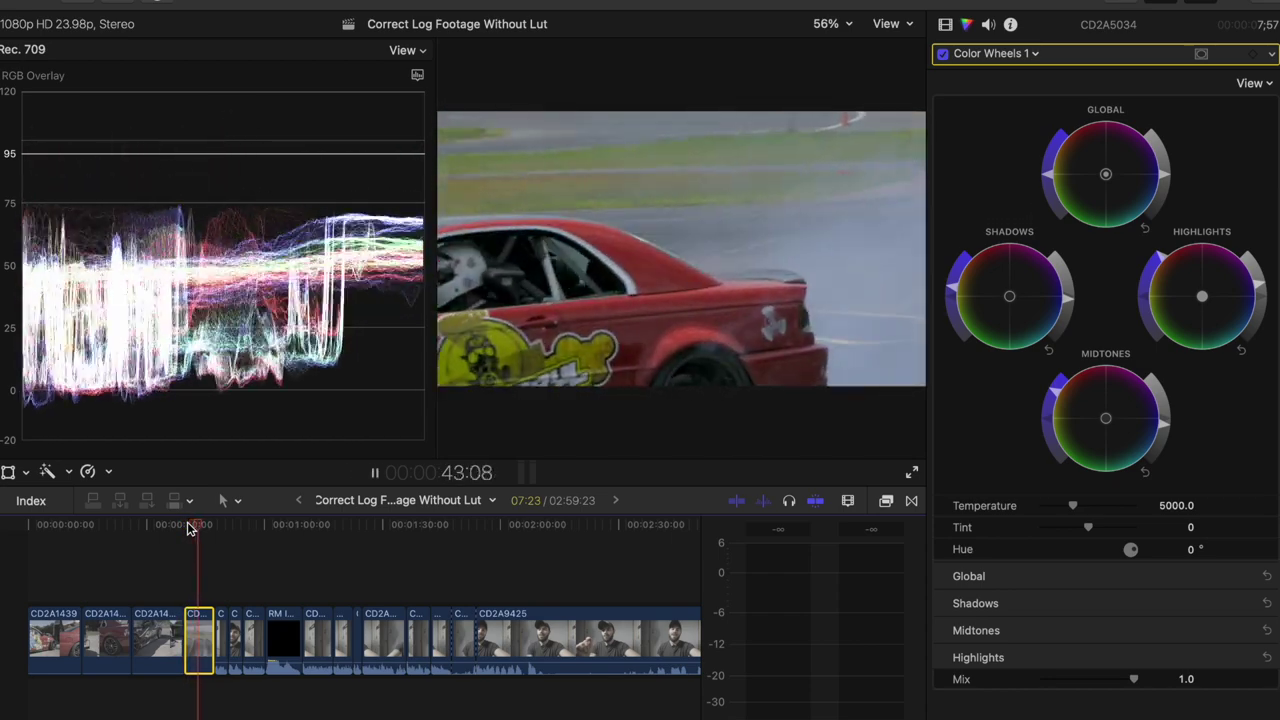
pyautogui.press('space')
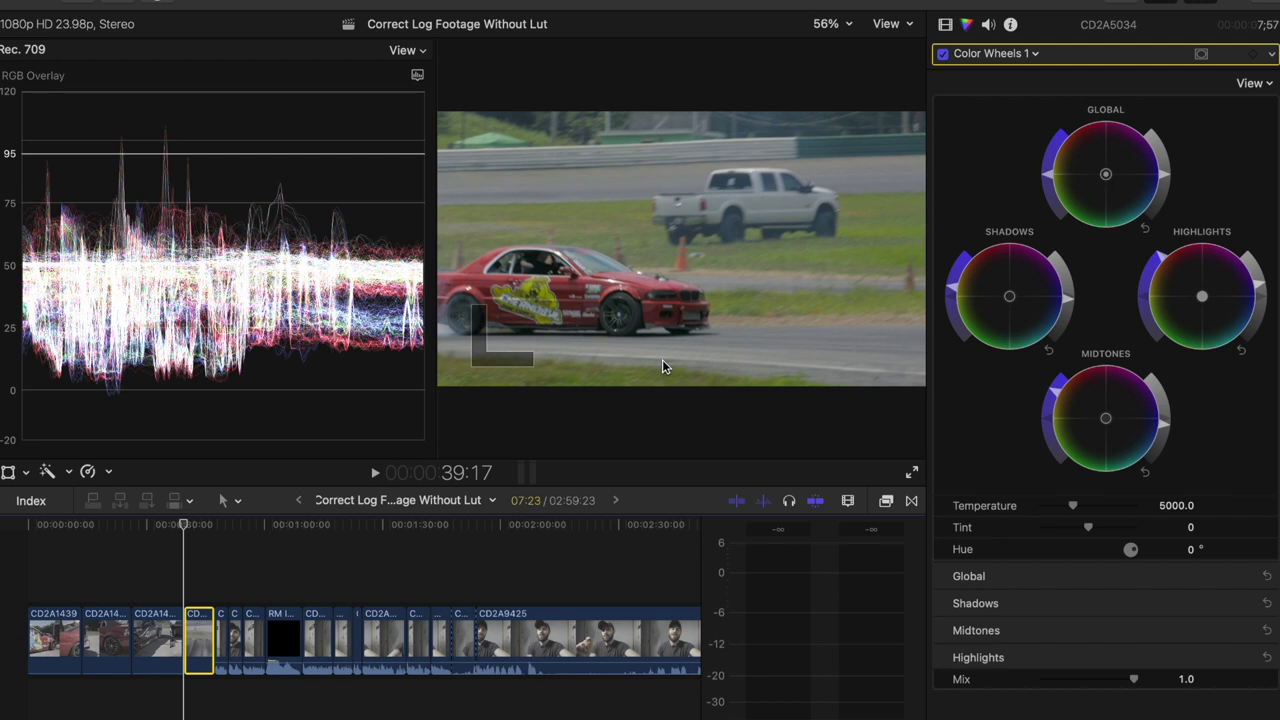
# - Move the playhead back to the timeline start at 00:00:00:00
pyautogui.click(27, 530)
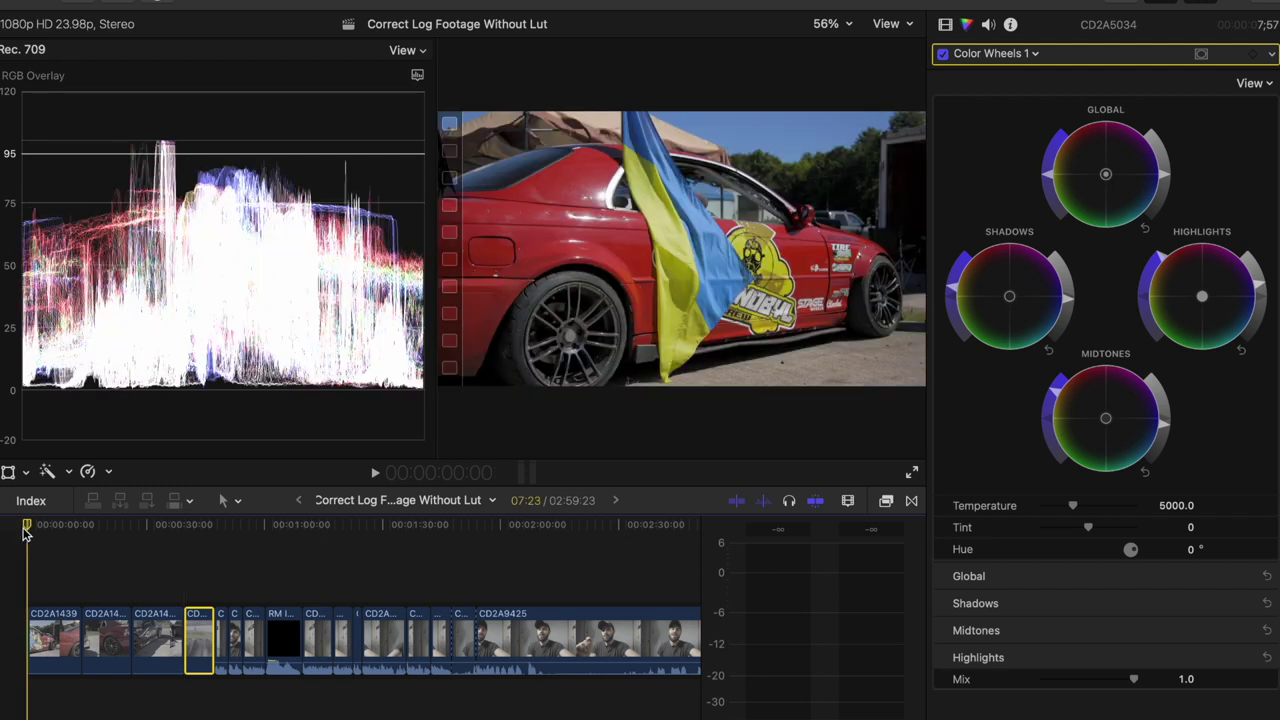